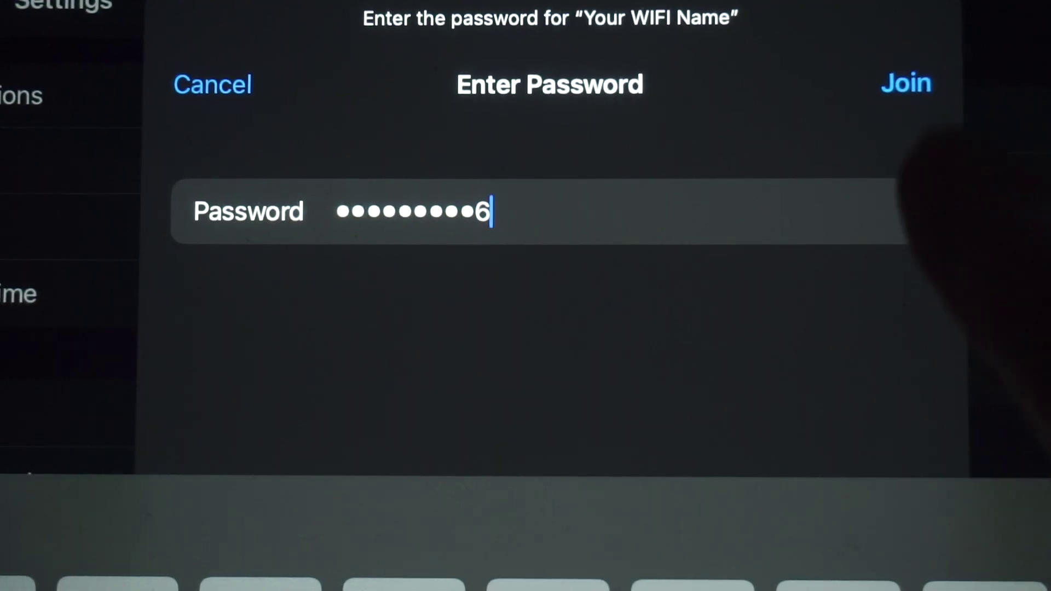
Join the Wi-Fi network 'Your WIFI Name' with its password on the iPad.
{"action": "left_click", "coordinate": [906, 83]}
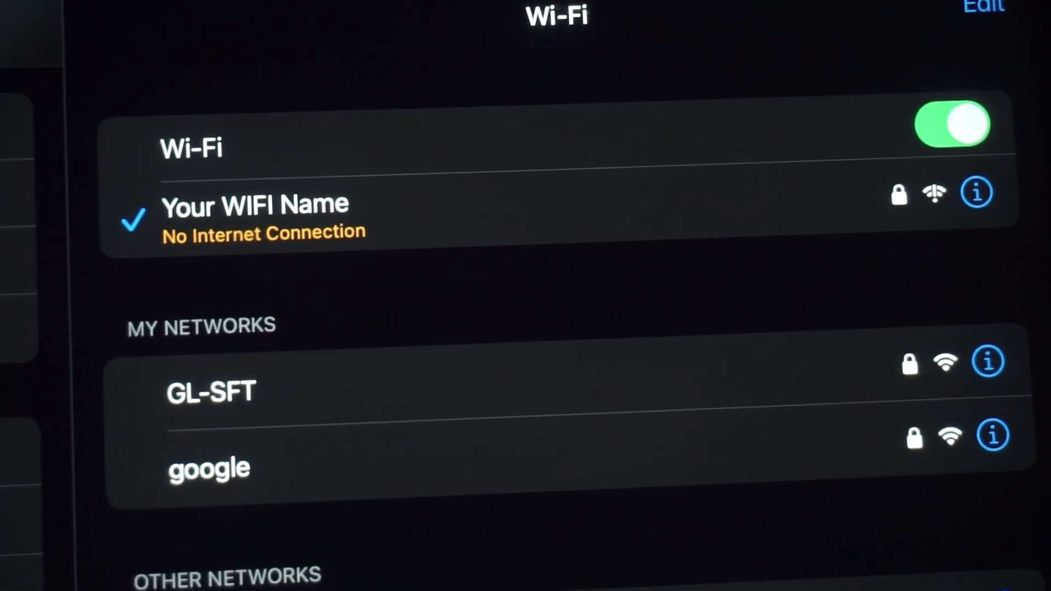
{"action": "type", "text": "19"}
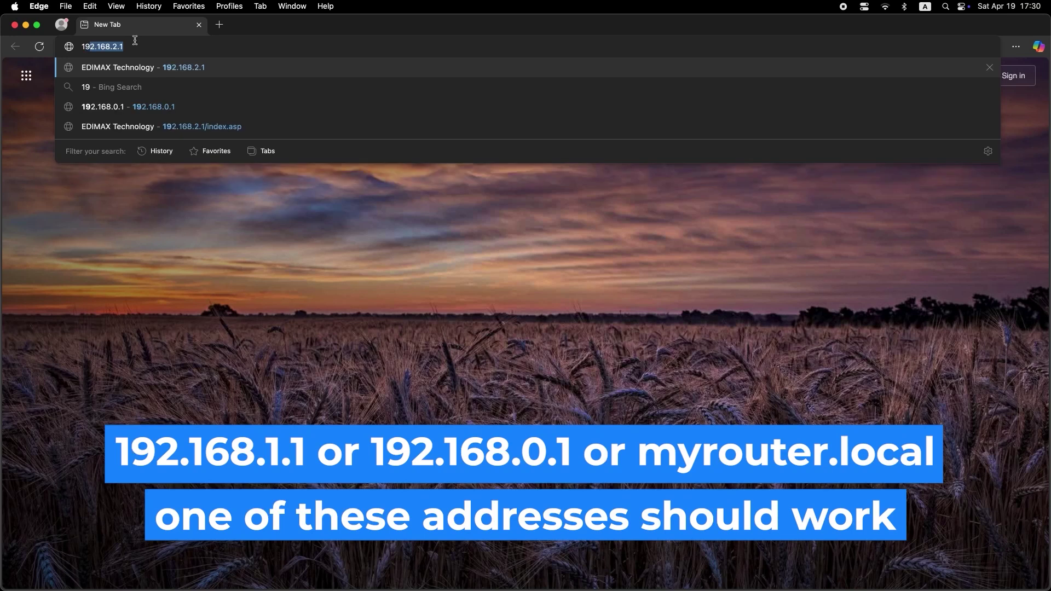
{"action": "type", "text": "2.168.2.1"}
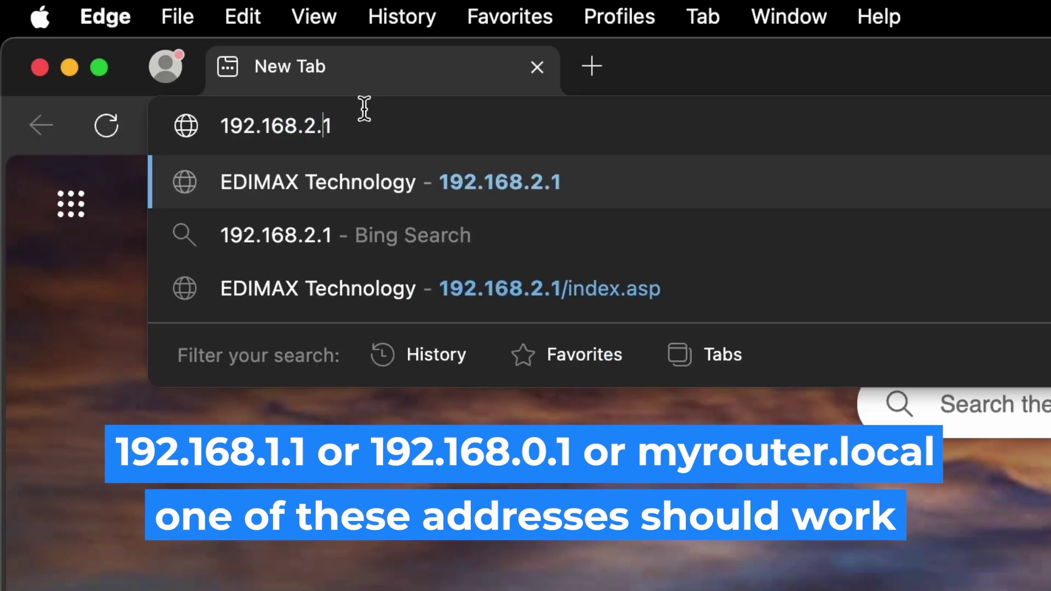
Correct the address to 192.168.1.1, load the router page and dismiss the app download prompt.
{"action": "key", "text": "Left"}
{"action": "key", "text": "Left"}
{"action": "key", "text": "BackSpace"}
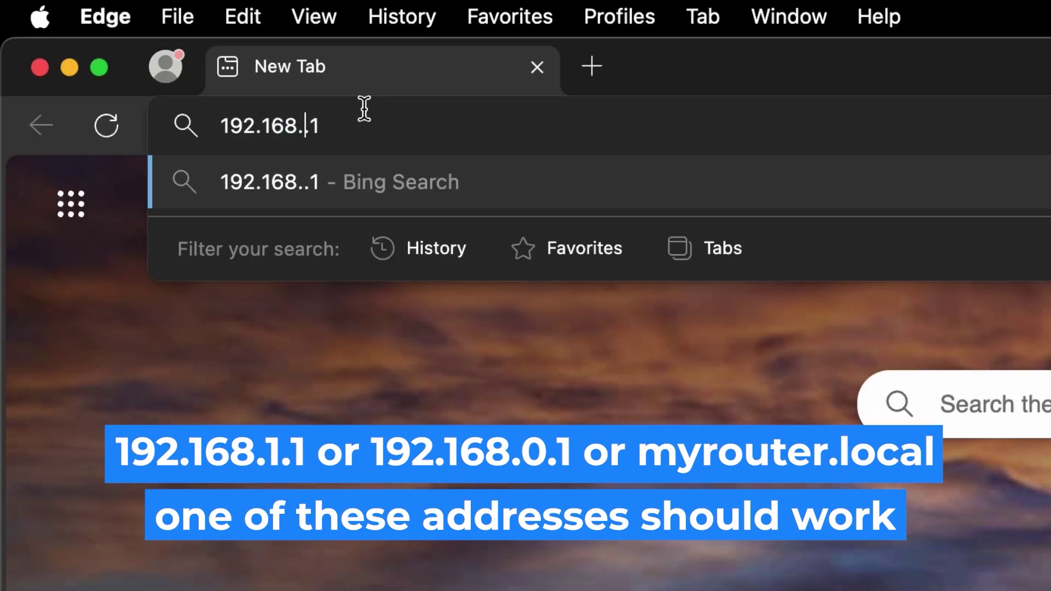
{"action": "type", "text": "1"}
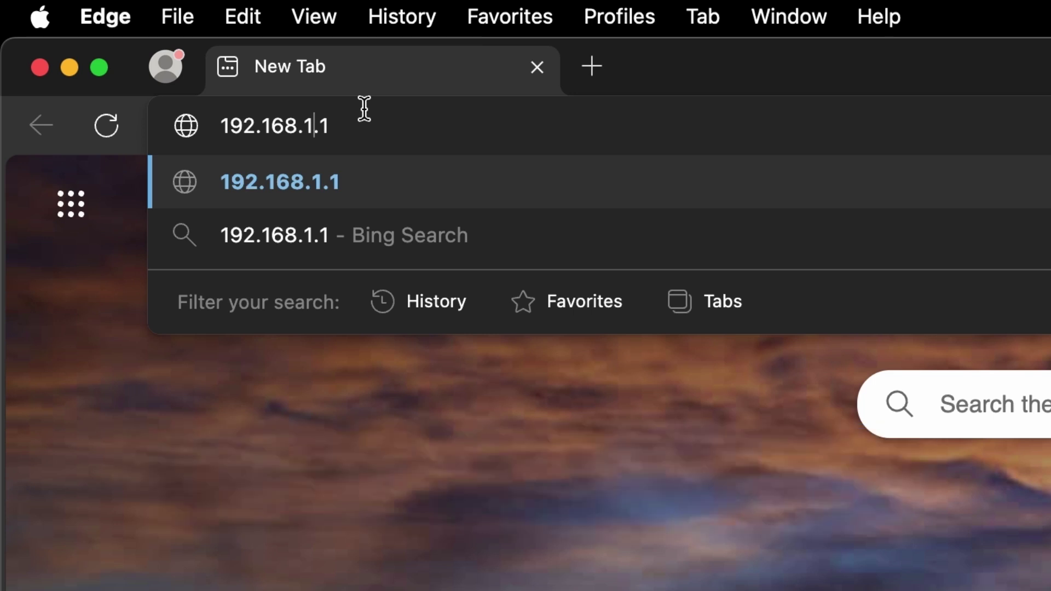
{"action": "key", "text": "Return"}
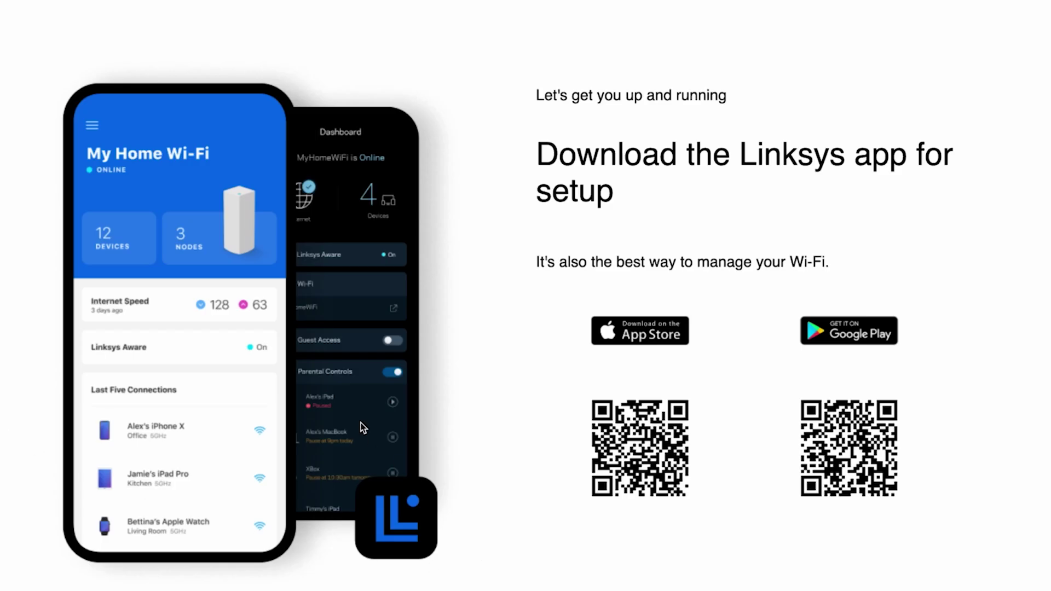
{"action": "left_click", "coordinate": [451, 71]}
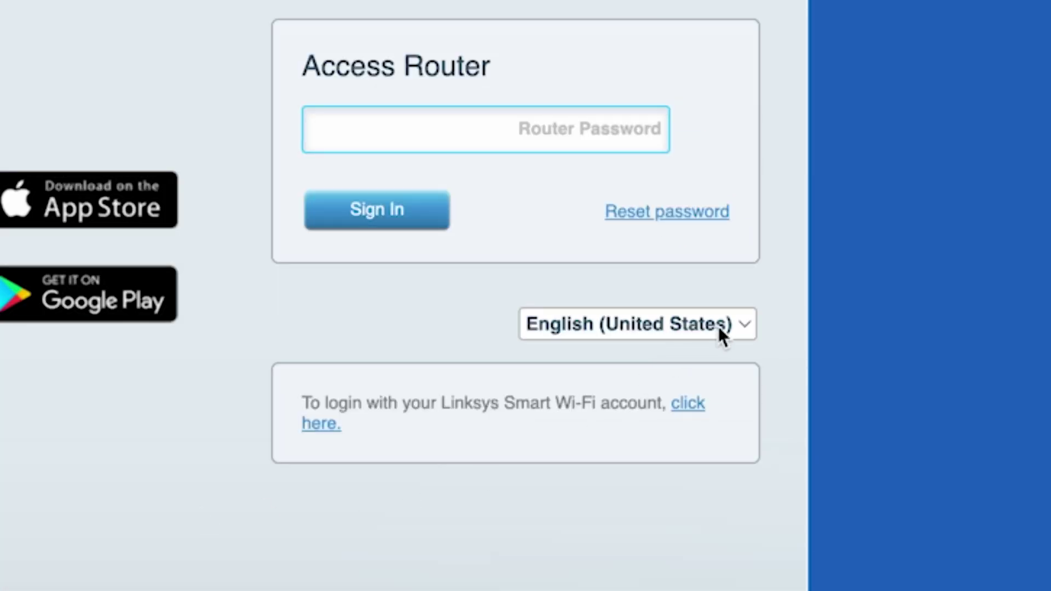
{"action": "left_click", "coordinate": [739, 324]}
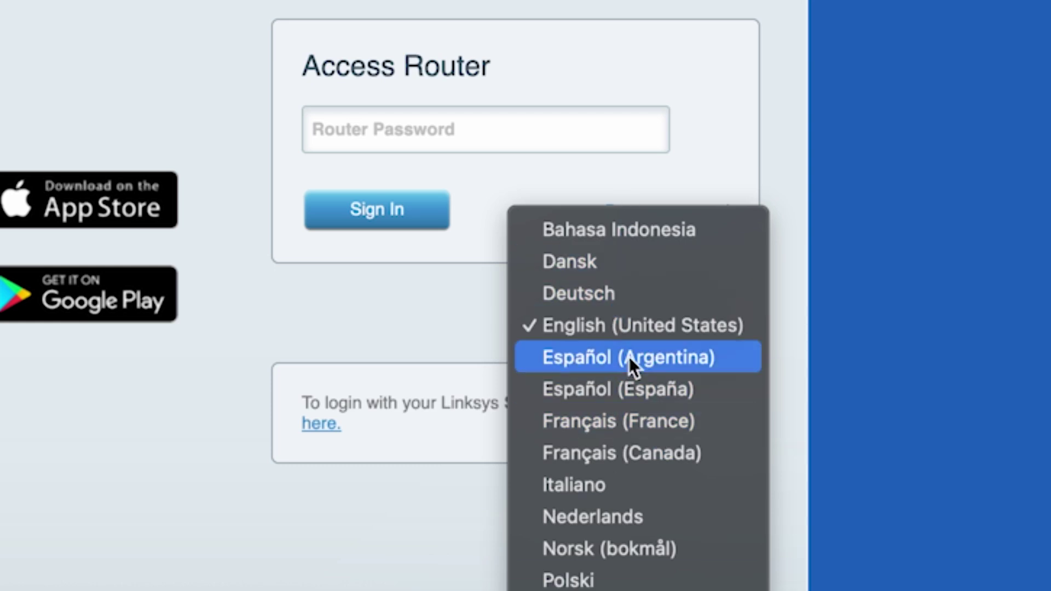
{"action": "left_click", "coordinate": [627, 318]}
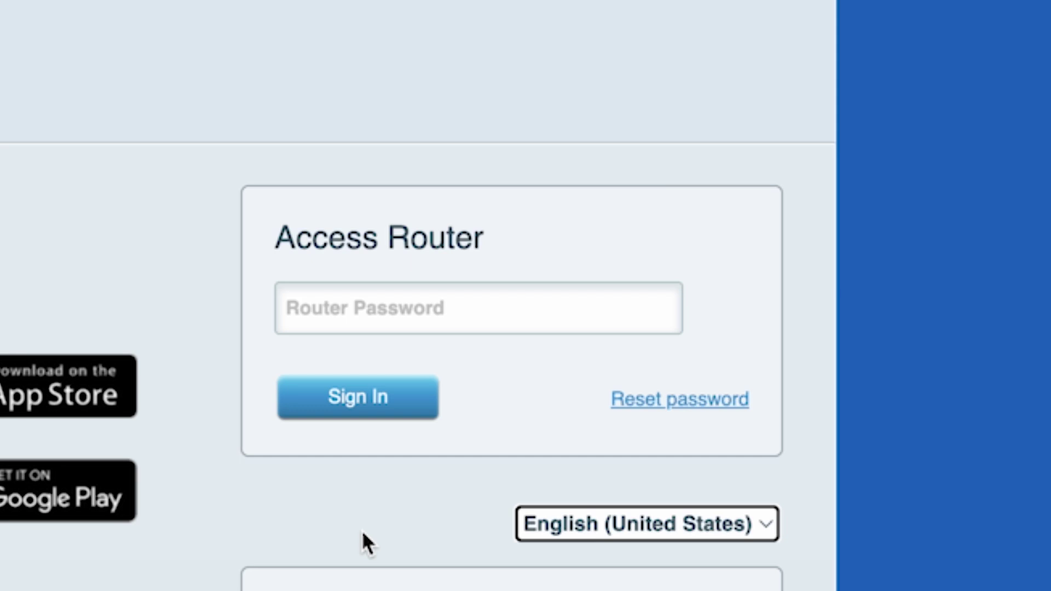
{"action": "left_click", "coordinate": [362, 531]}
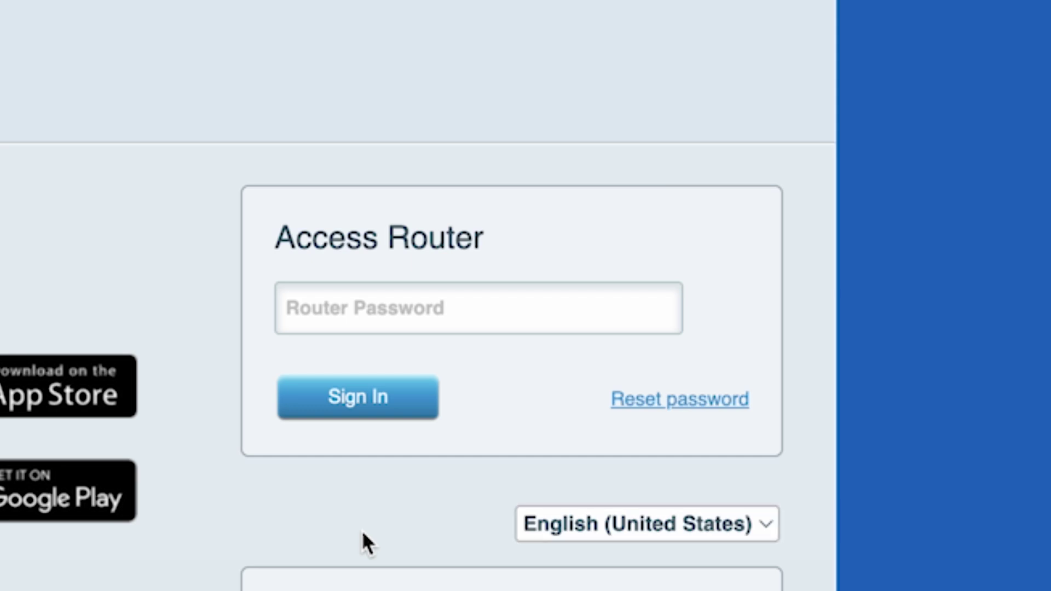
{"action": "left_click", "coordinate": [414, 302]}
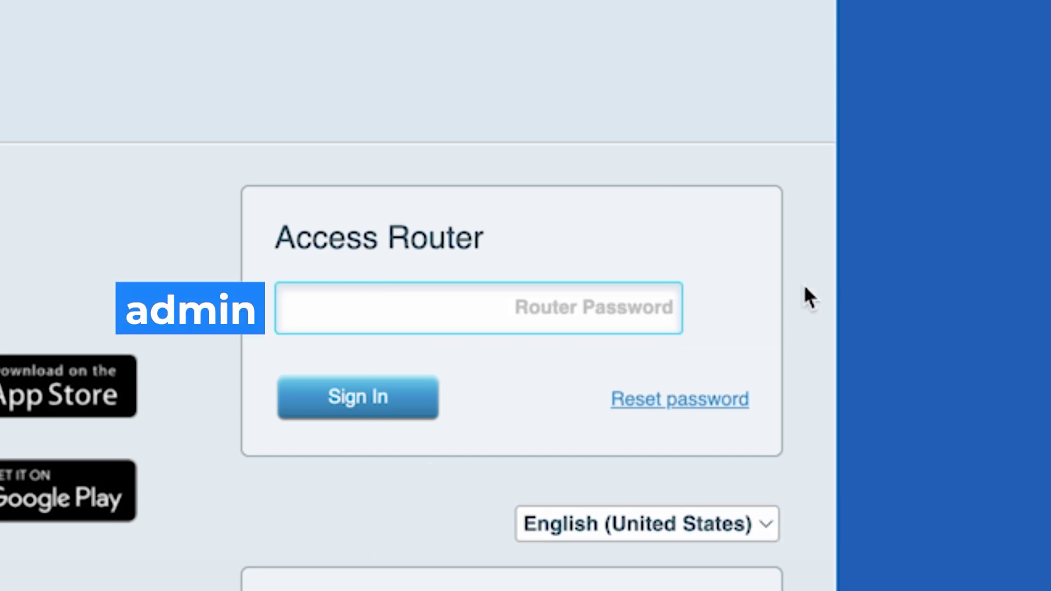
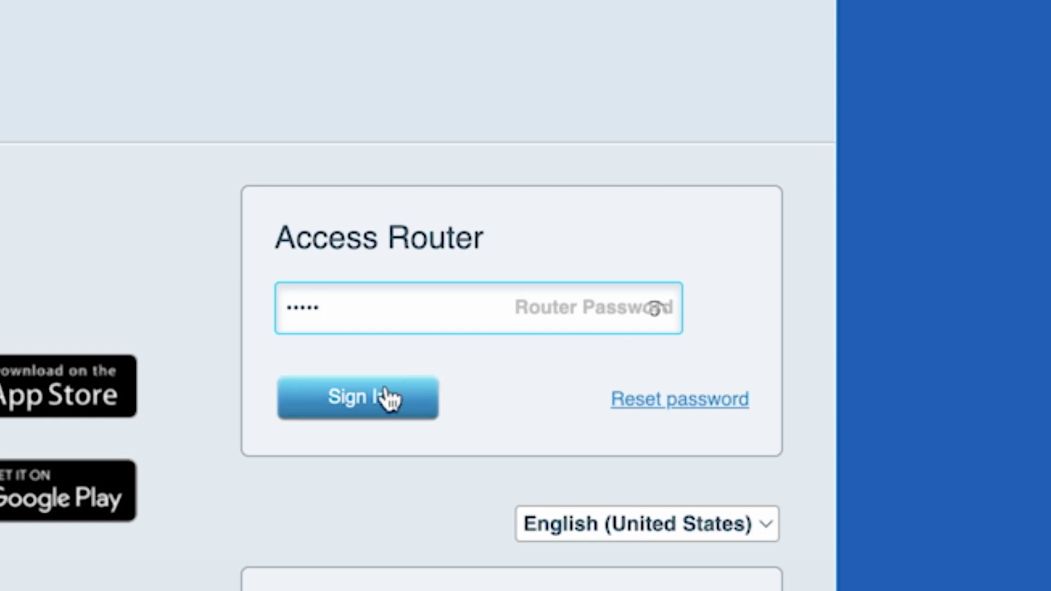
{"action": "left_click", "coordinate": [369, 404]}
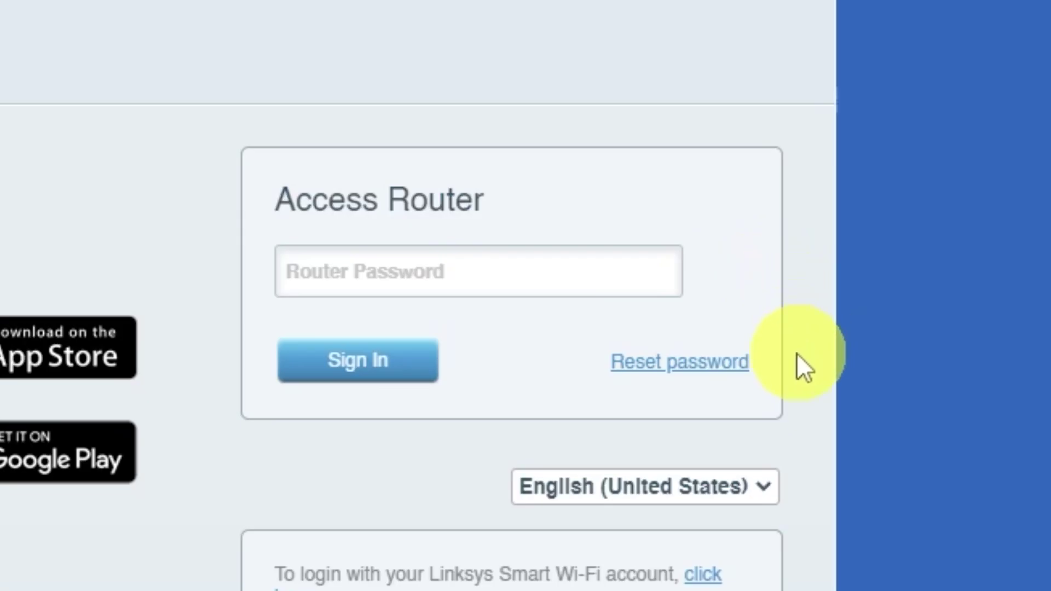
Start the admin password reset and submit the 5-digit recovery key from the router label.
{"action": "left_click", "coordinate": [716, 380]}
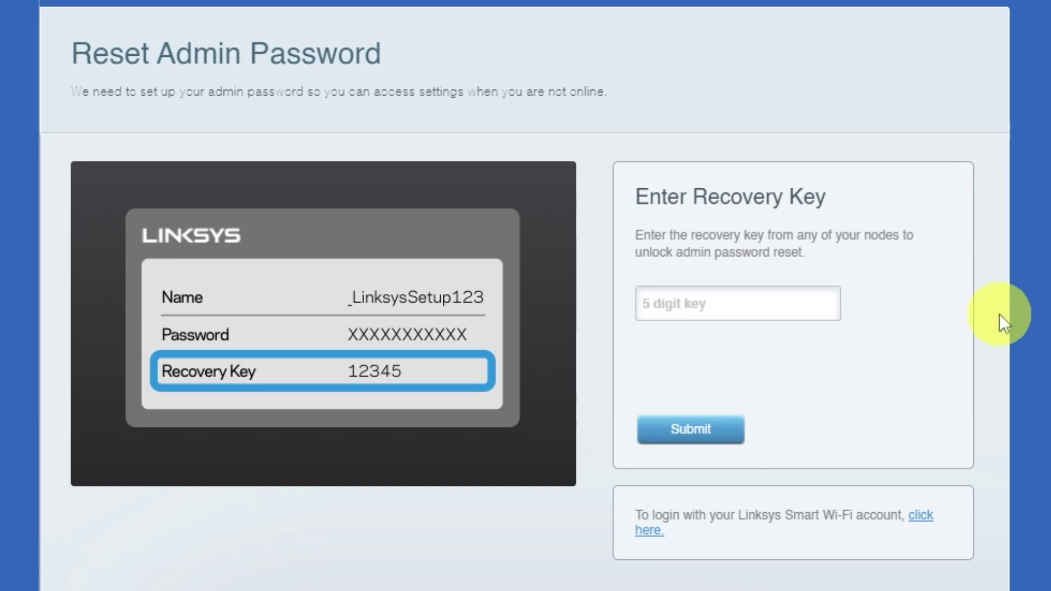
{"action": "left_click", "coordinate": [819, 301]}
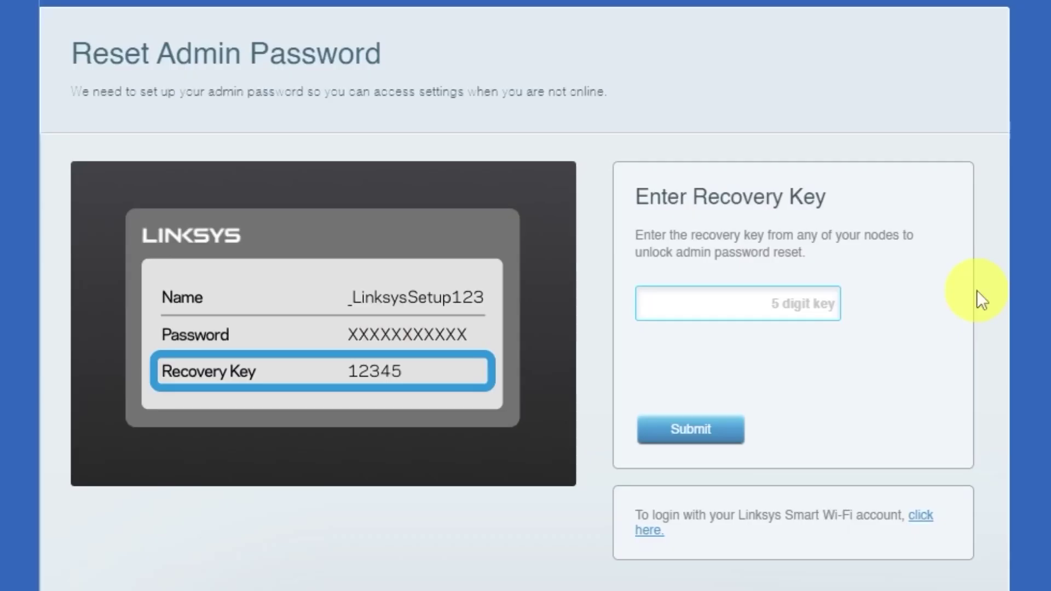
{"action": "left_click", "coordinate": [697, 432]}
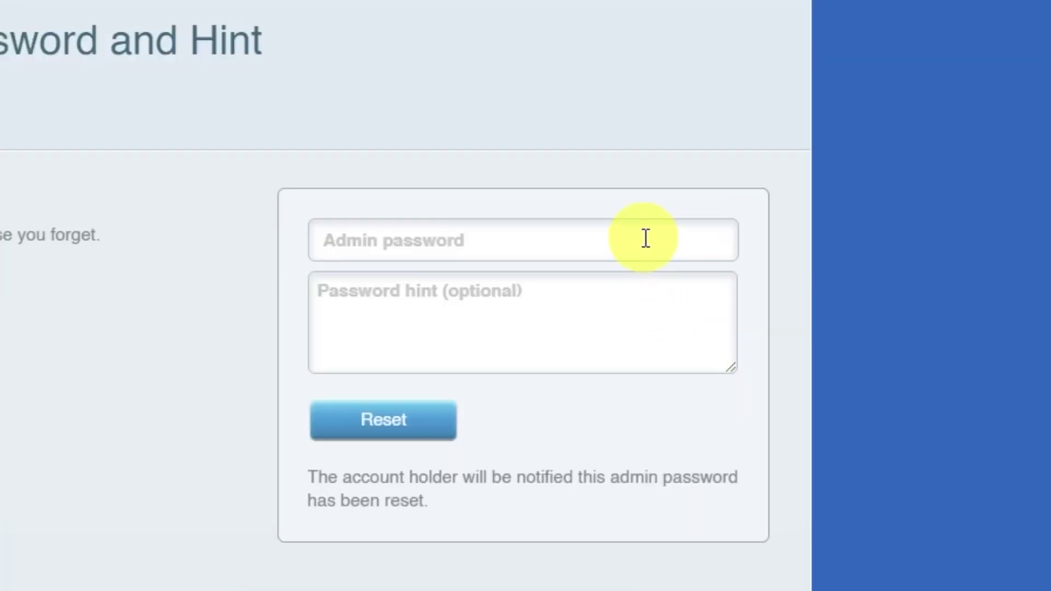
Set a new admin password with hint 'coffee' and return to the Access Router sign-in.
{"action": "left_click", "coordinate": [978, 270]}
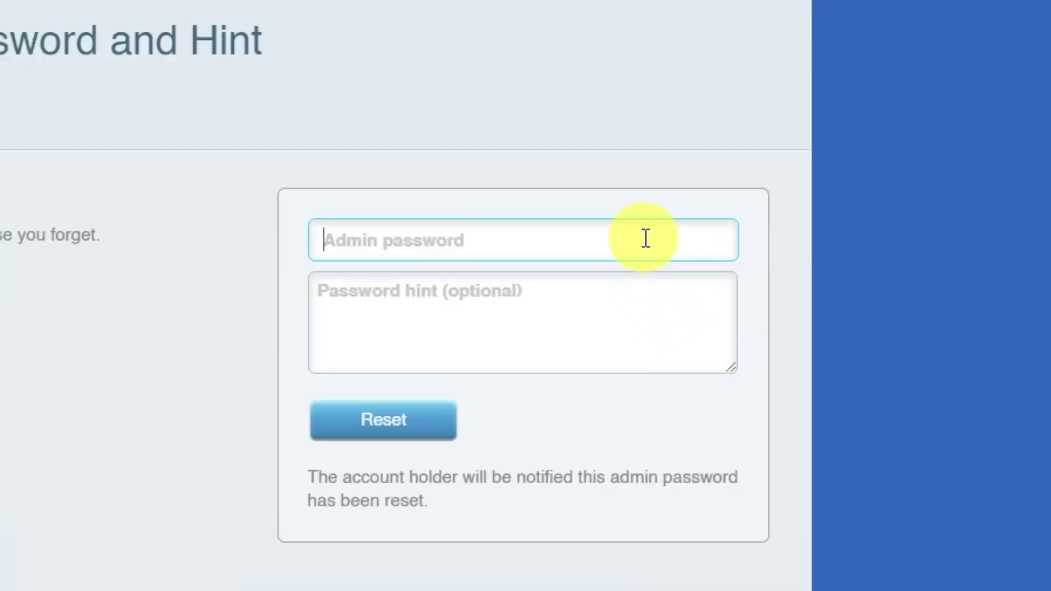
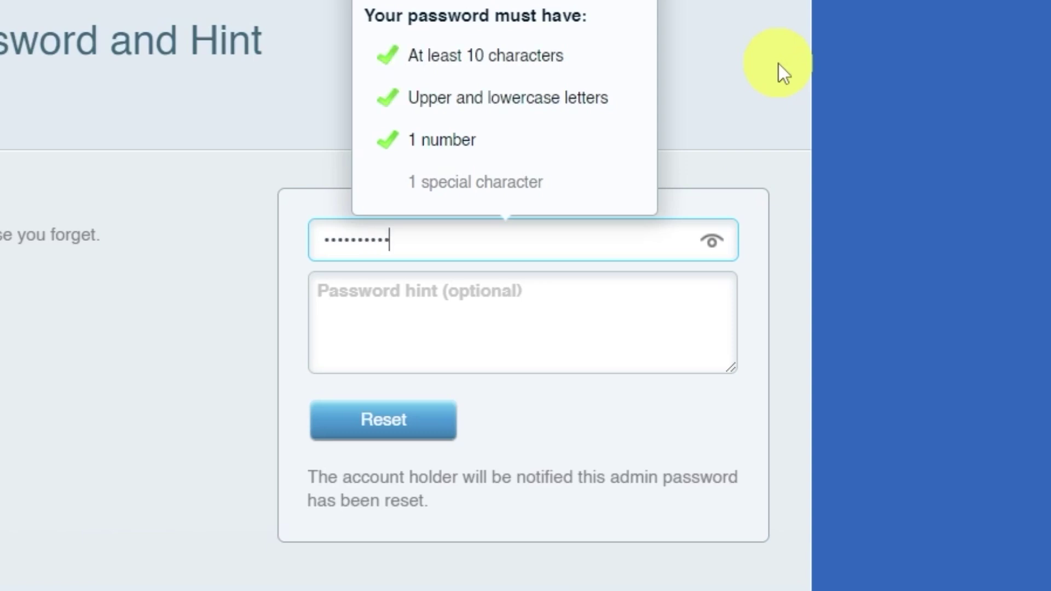
{"action": "left_click", "coordinate": [612, 307]}
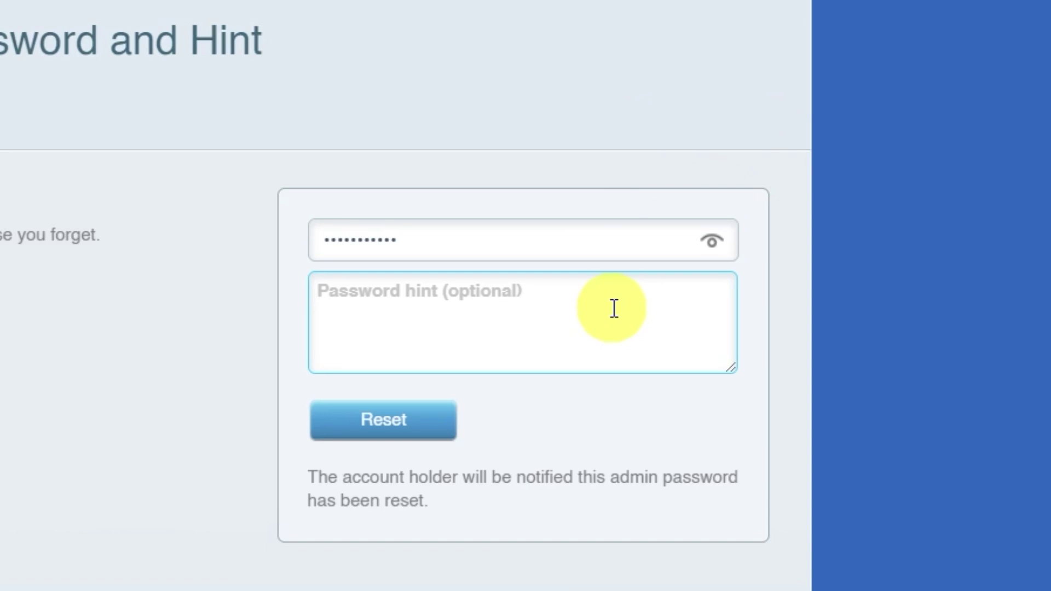
{"action": "type", "text": "coffee"}
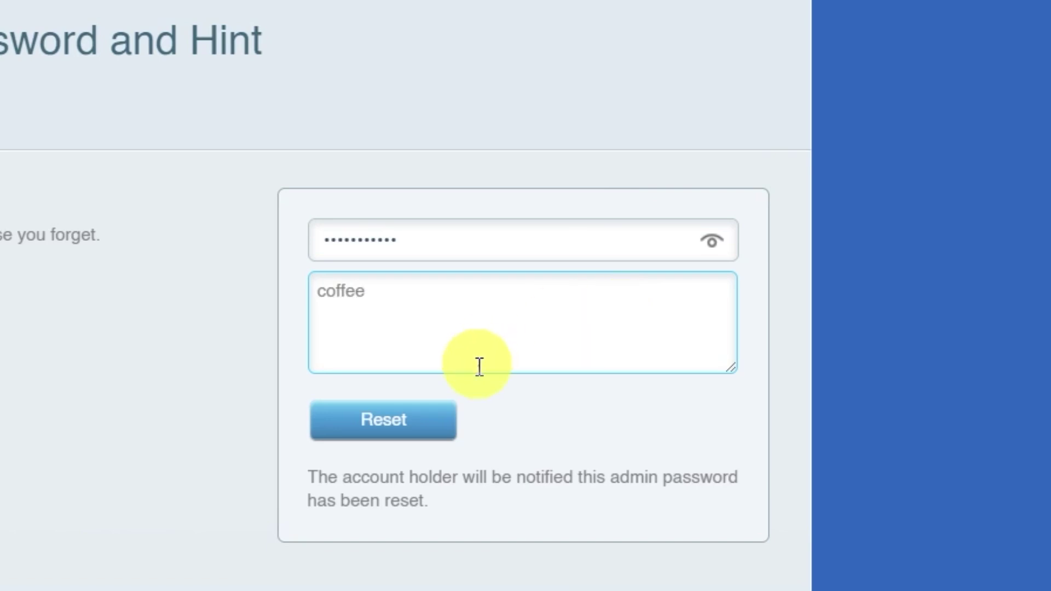
{"action": "left_click", "coordinate": [413, 429]}
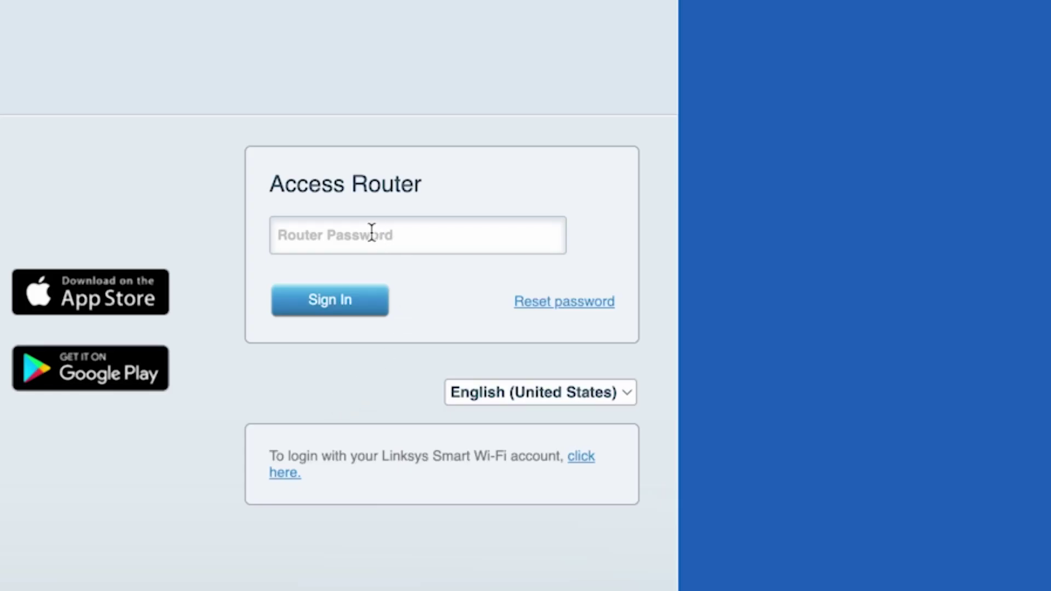
{"action": "left_click", "coordinate": [370, 233]}
{"action": "type", "text": "•••••"}
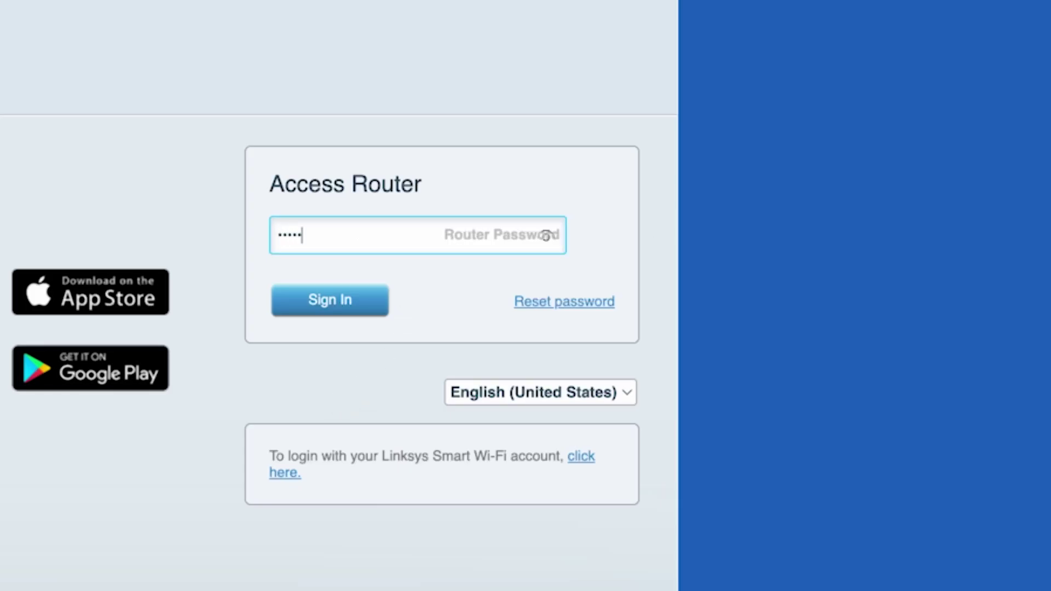
{"action": "type", "text": "•••••"}
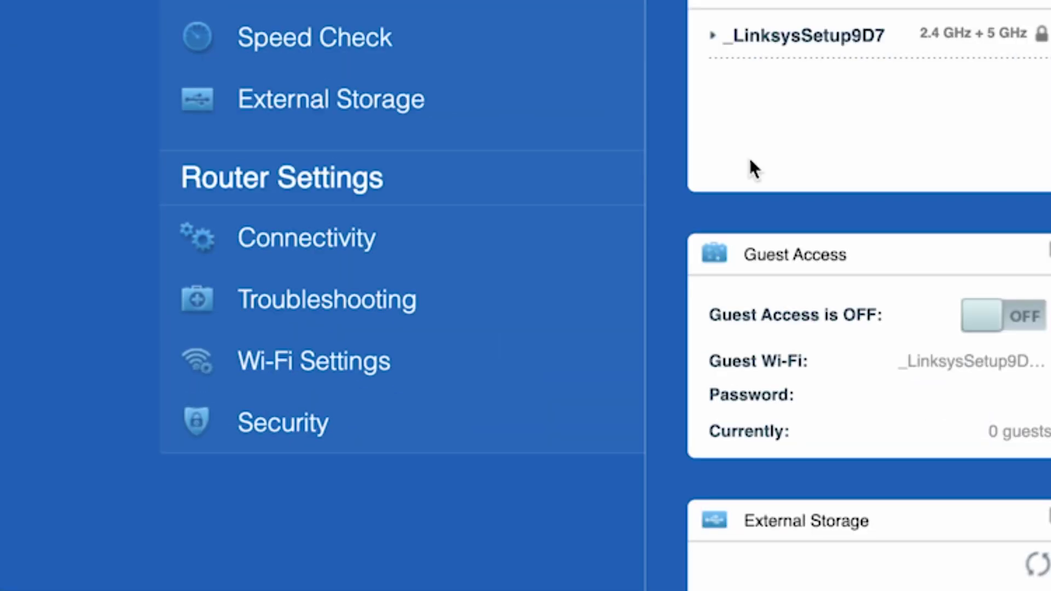
Make the internet connection type editable and browse the Static IP, PPTP and L2TP options.
{"action": "left_click", "coordinate": [336, 236]}
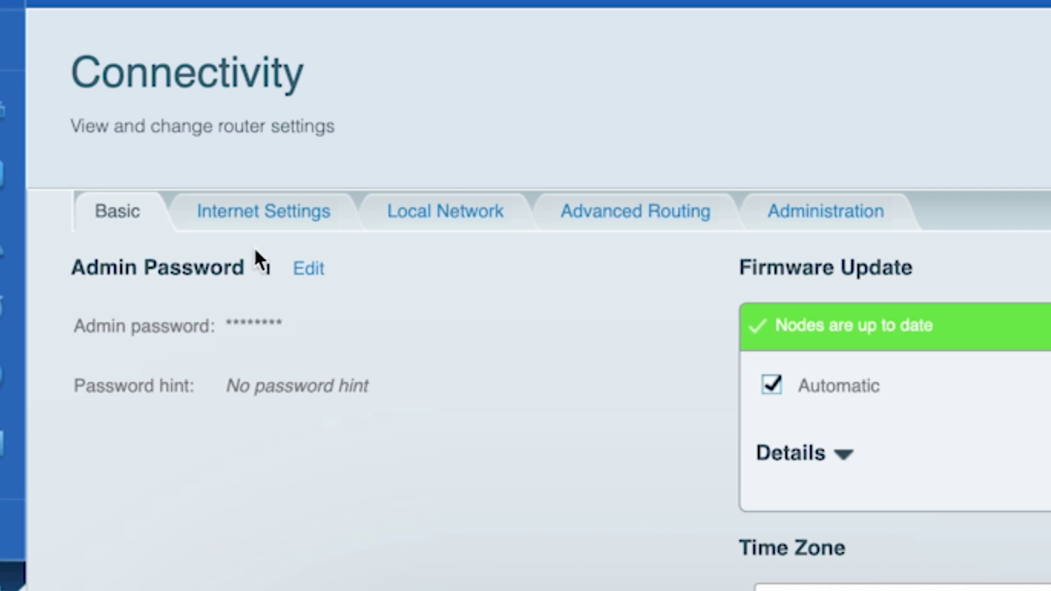
{"action": "left_click", "coordinate": [264, 215]}
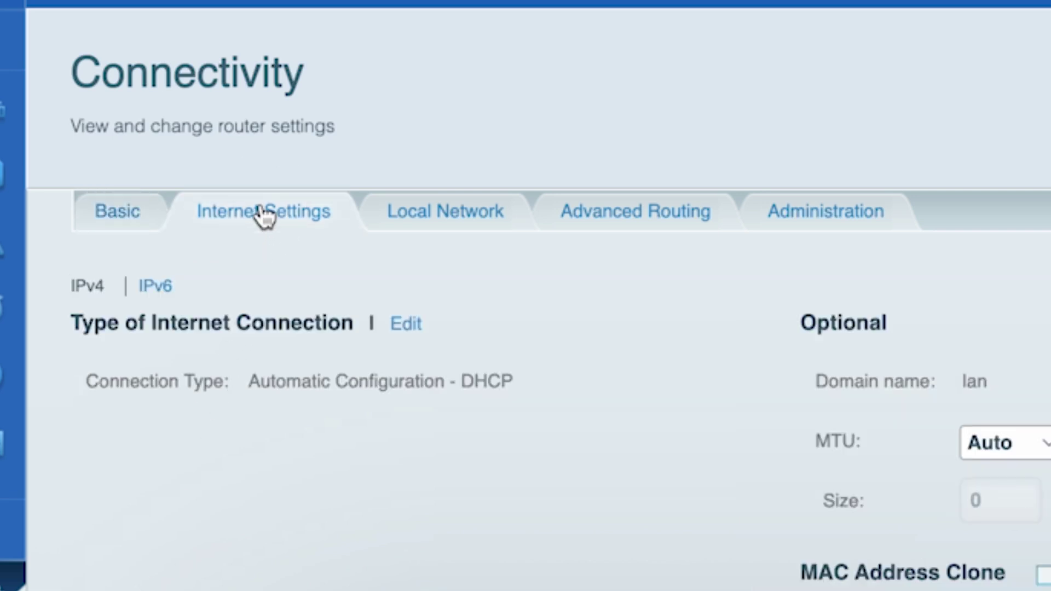
{"action": "left_click", "coordinate": [408, 324]}
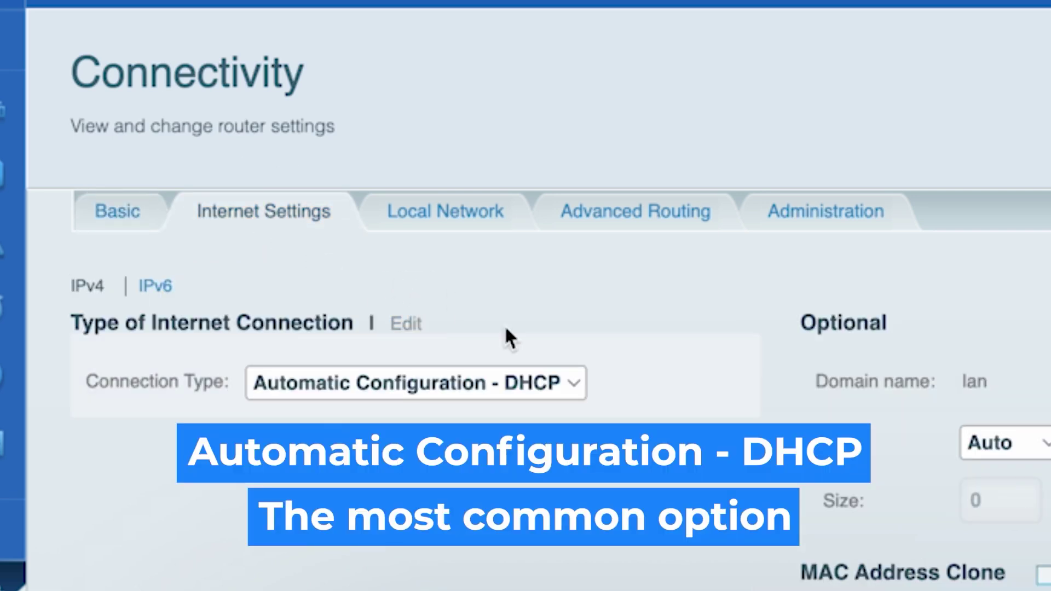
{"action": "left_click", "coordinate": [573, 383]}
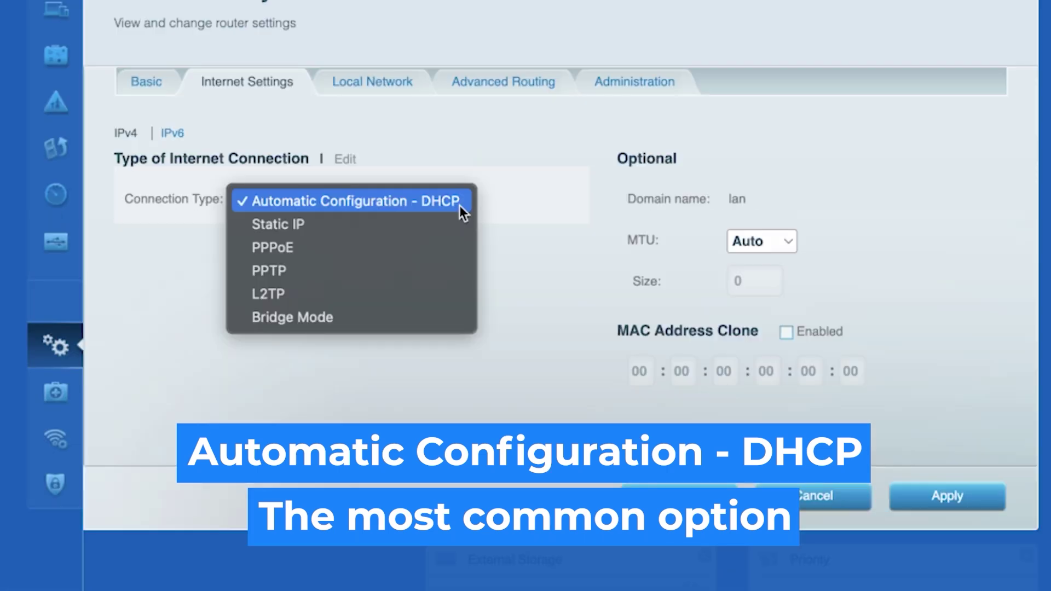
{"action": "left_click", "coordinate": [336, 225]}
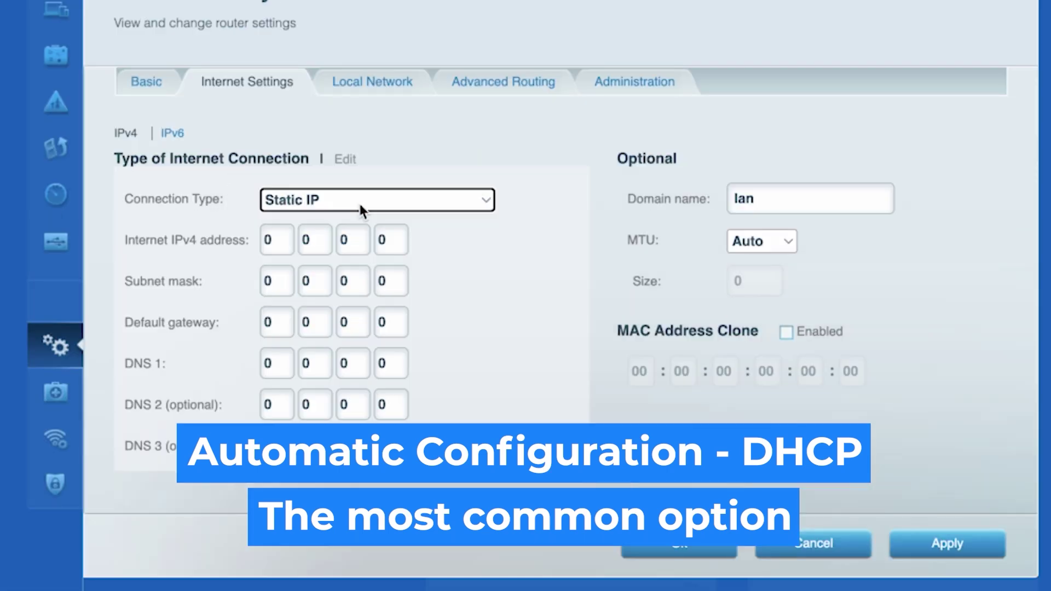
{"action": "left_click", "coordinate": [362, 199]}
{"action": "left_click", "coordinate": [329, 246]}
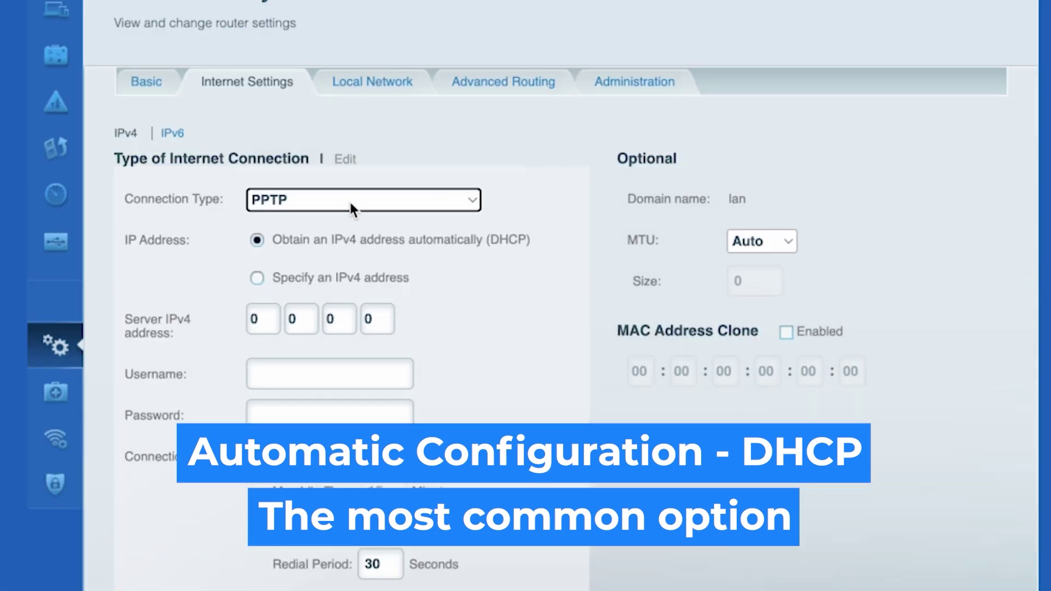
{"action": "left_click", "coordinate": [352, 198]}
{"action": "left_click", "coordinate": [333, 226]}
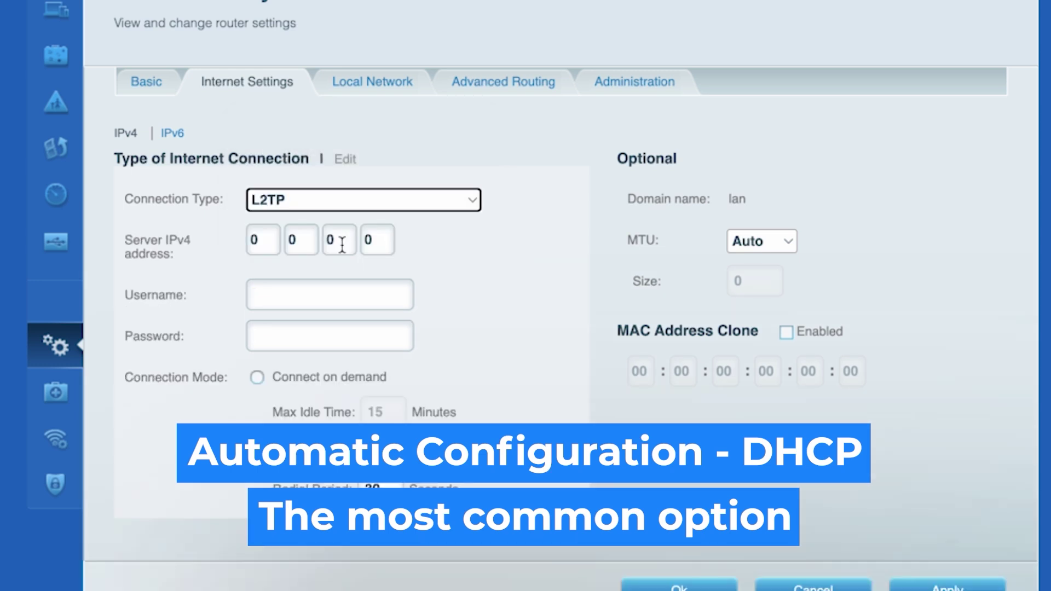
{"action": "left_click", "coordinate": [469, 205]}
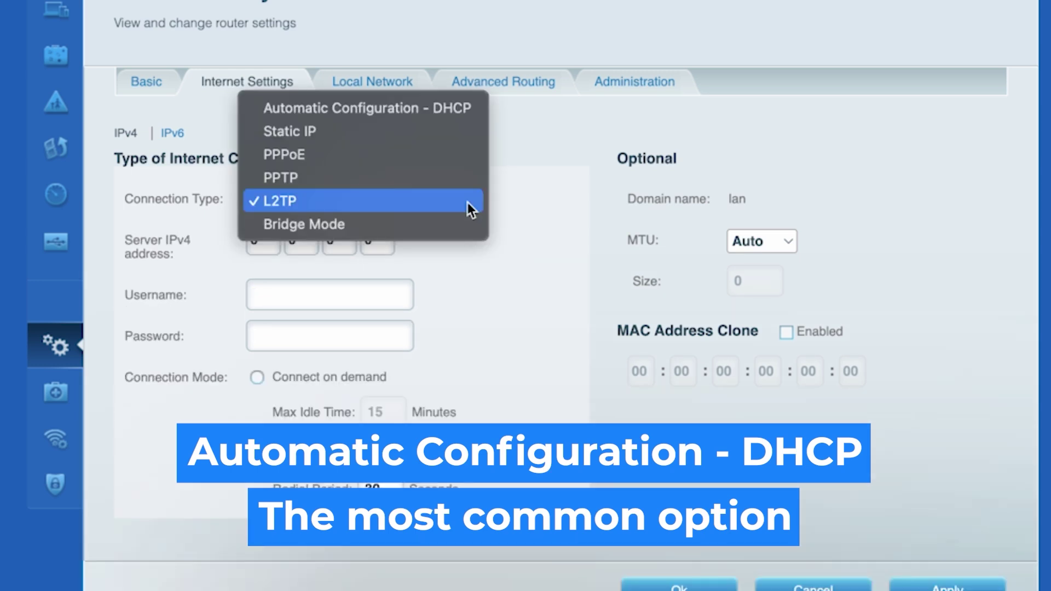
Choose Automatic Configuration - DHCP, apply it and return to the dashboard.
{"action": "left_click", "coordinate": [462, 109]}
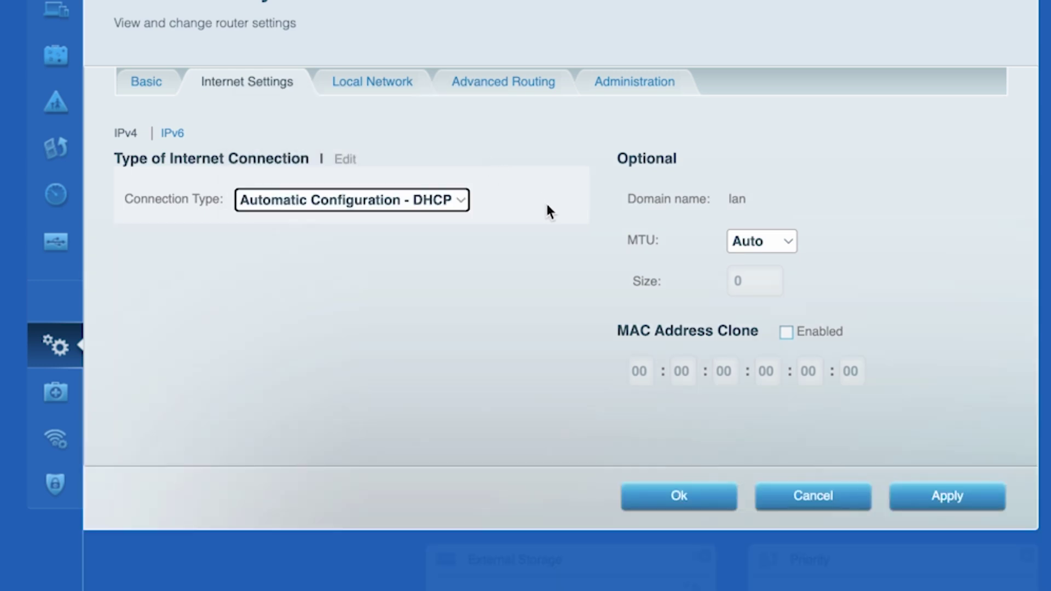
{"action": "left_click", "coordinate": [548, 211]}
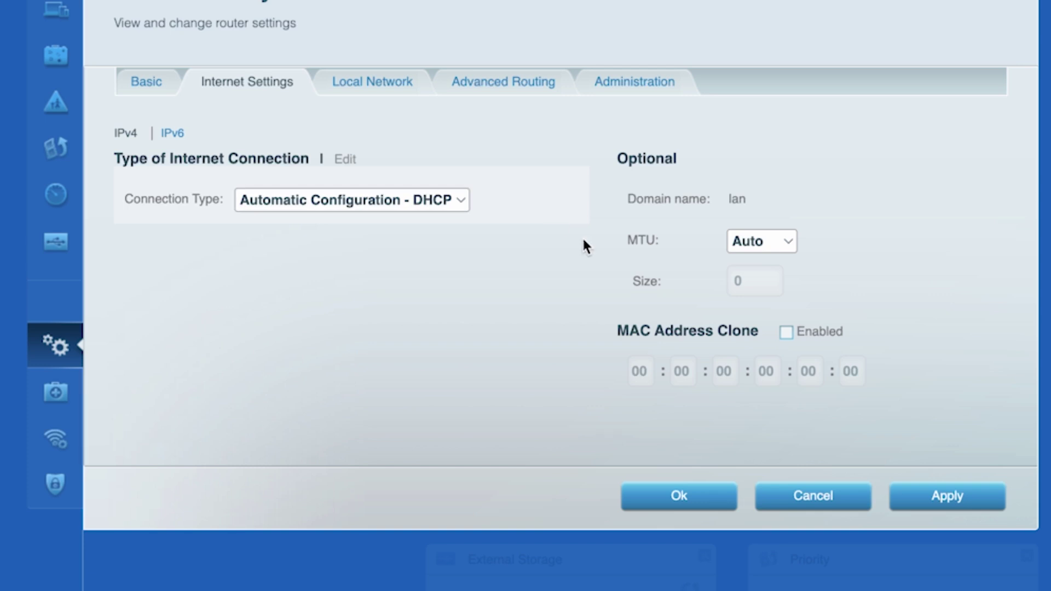
{"action": "left_click", "coordinate": [963, 500]}
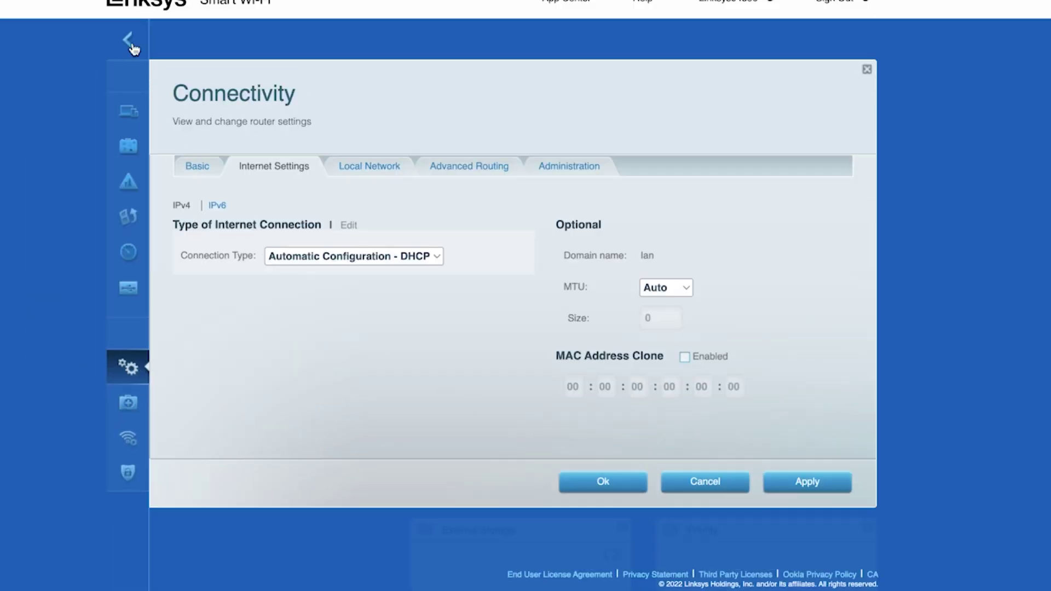
{"action": "left_click", "coordinate": [131, 43]}
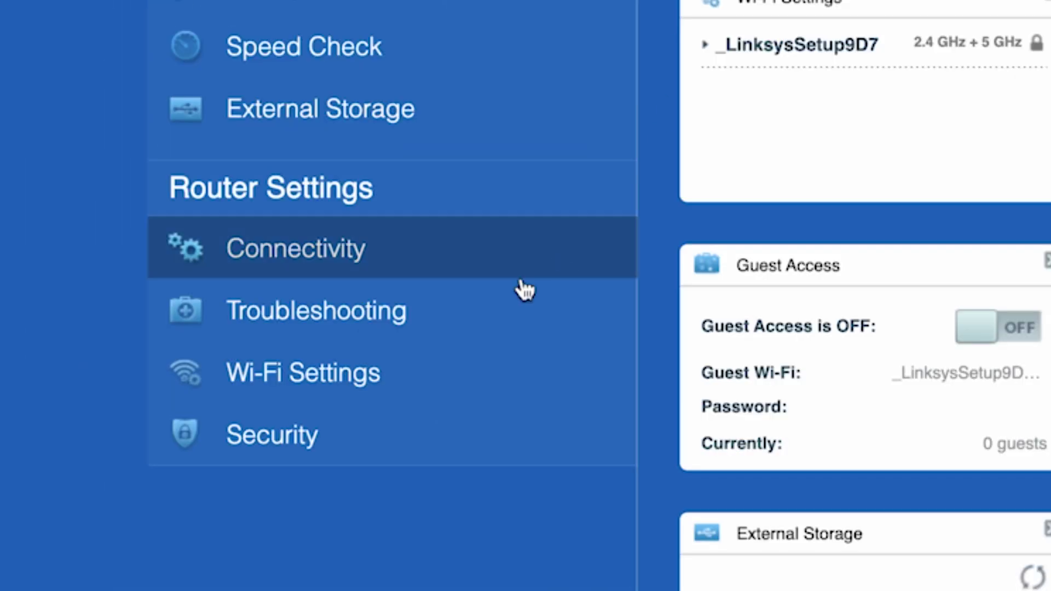
{"action": "left_click", "coordinate": [364, 373]}
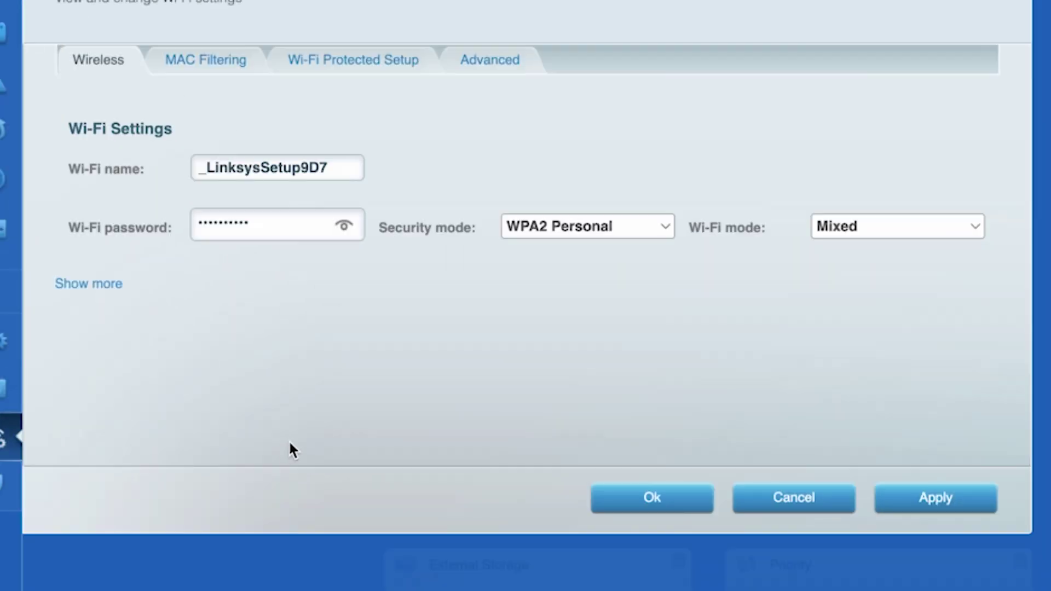
{"action": "left_click_drag", "start_coordinate": [259, 168], "coordinate": [331, 168]}
{"action": "key", "text": "BackSpace"}
{"action": "key", "text": "Home"}
{"action": "key", "text": "Delete"}
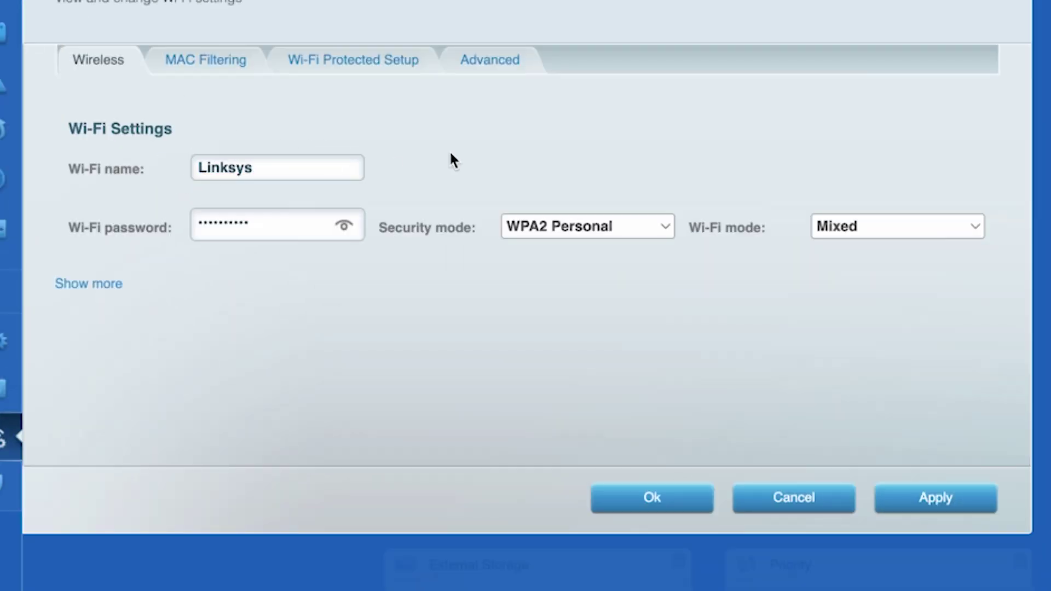
{"action": "left_click", "coordinate": [343, 228]}
{"action": "double_click", "coordinate": [194, 223]}
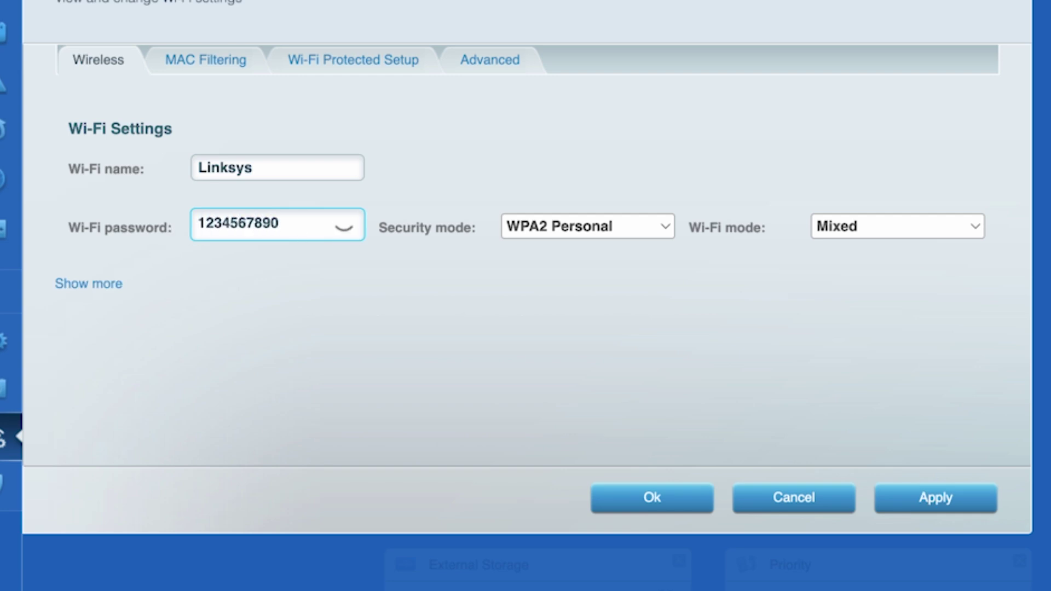
{"action": "left_click", "coordinate": [91, 284]}
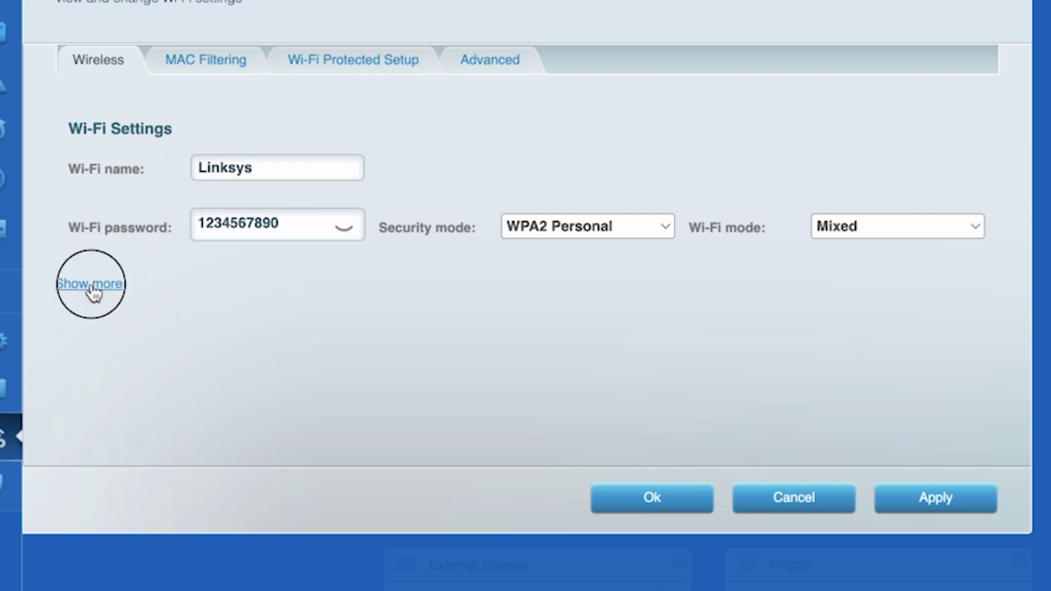
{"action": "left_click", "coordinate": [226, 353]}
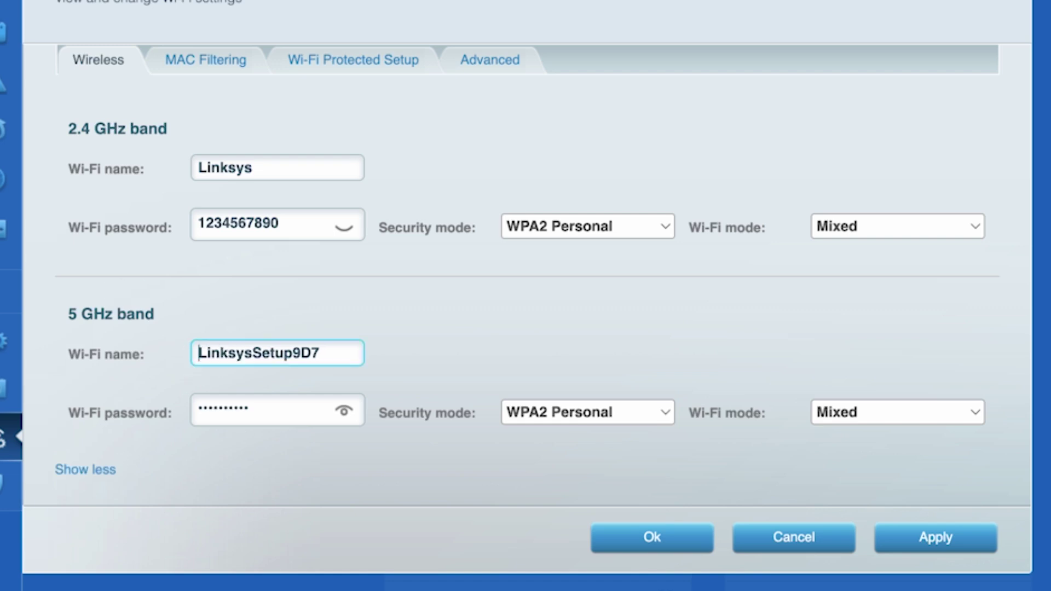
{"action": "left_click_drag", "start_coordinate": [252, 353], "coordinate": [340, 353]}
{"action": "type", "text": "5G"}
{"action": "left_click", "coordinate": [314, 413]}
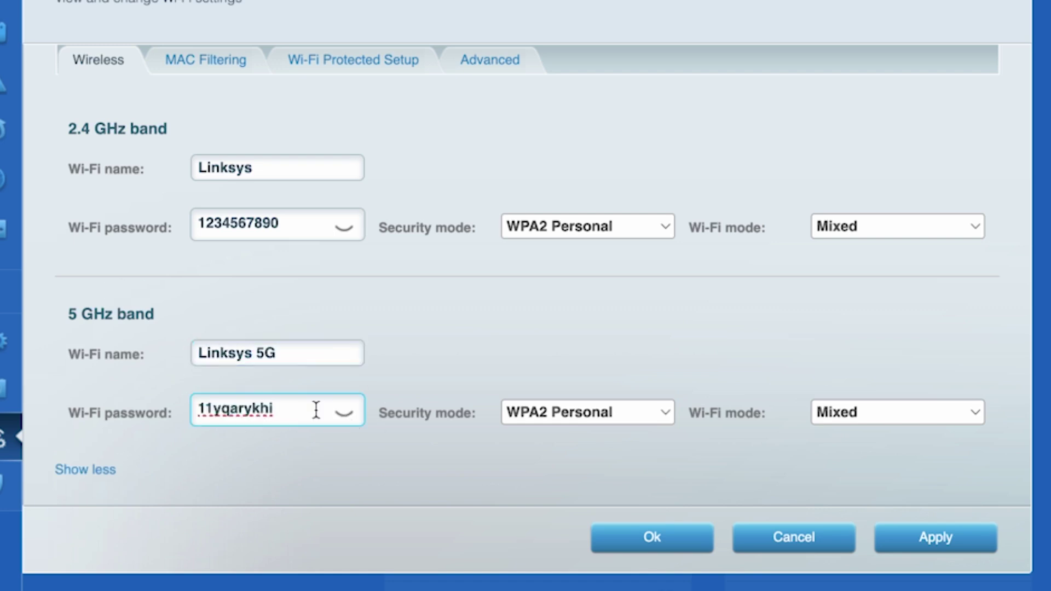
{"action": "key", "text": "ctrl+a"}
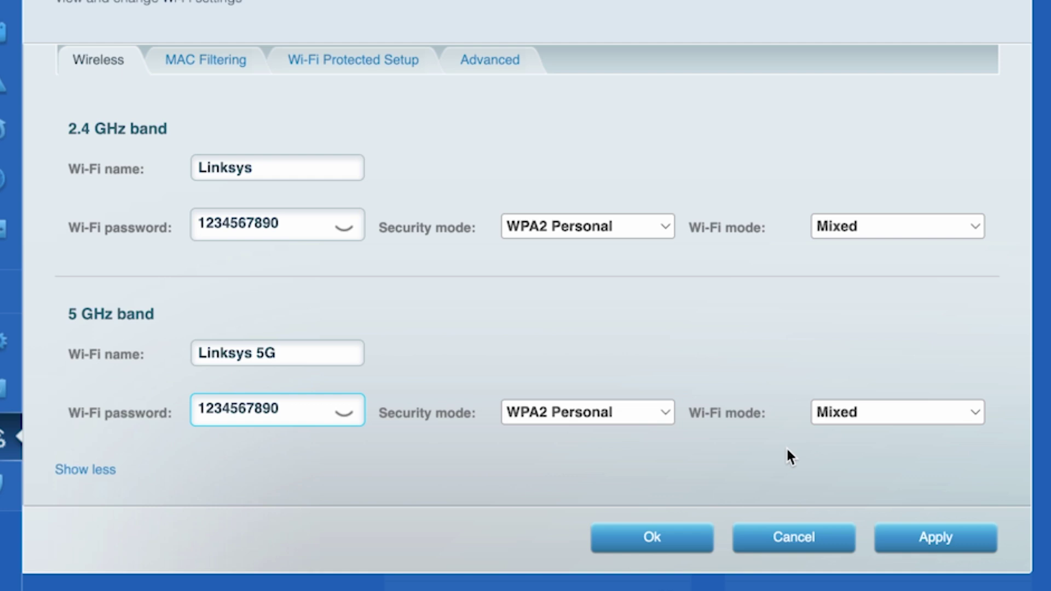
{"action": "left_click", "coordinate": [929, 535]}
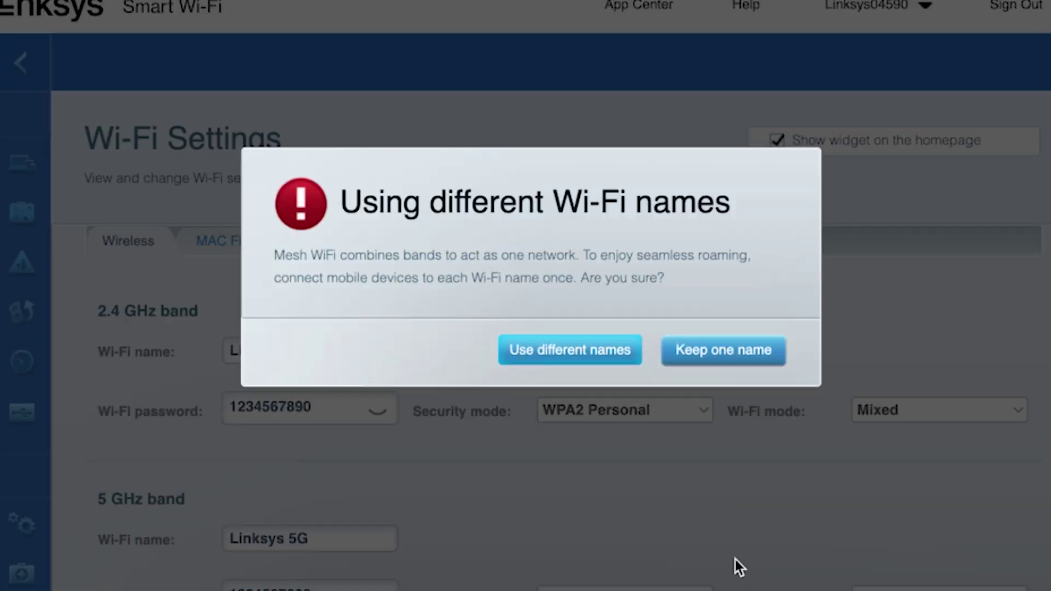
Keep different names for the two bands and confirm updating the Wi-Fi settings.
{"action": "left_click", "coordinate": [597, 350]}
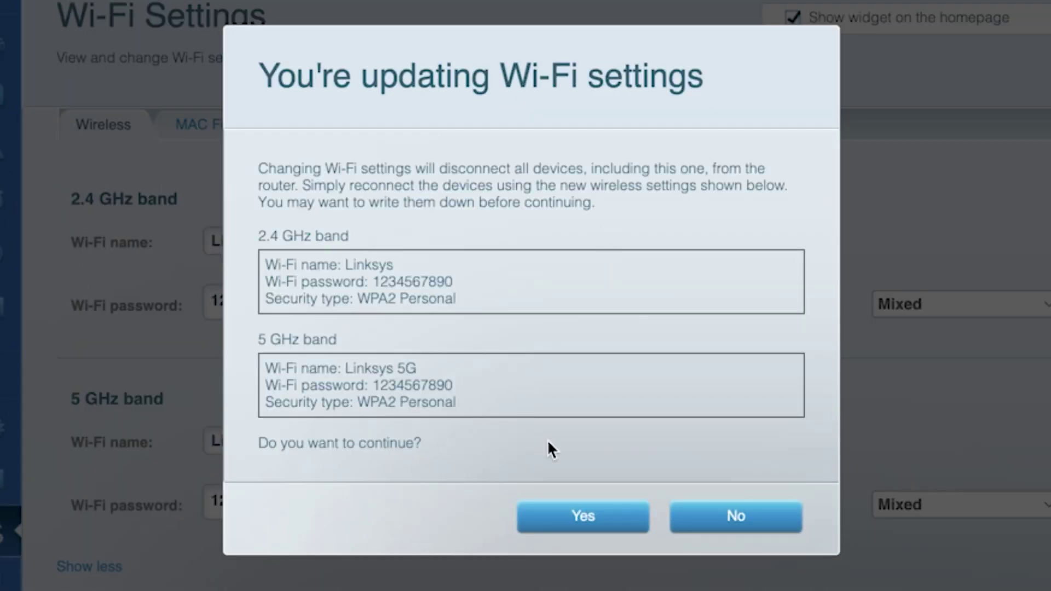
{"action": "left_click", "coordinate": [563, 514]}
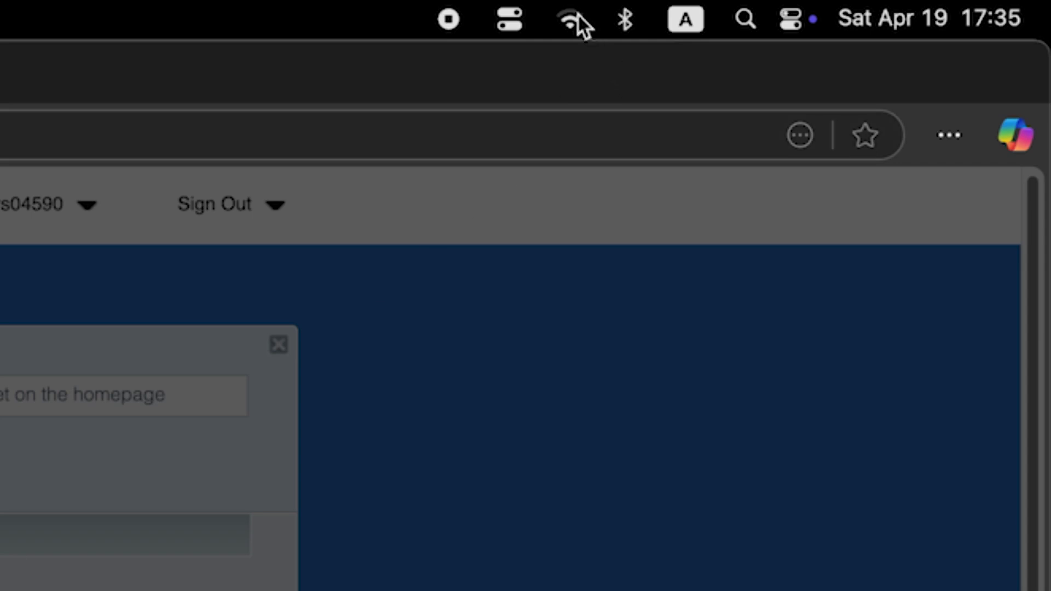
Join the renamed Linksys network from the macOS Wi-Fi menu and dismiss the Applying Changes notice.
{"action": "left_click", "coordinate": [572, 19]}
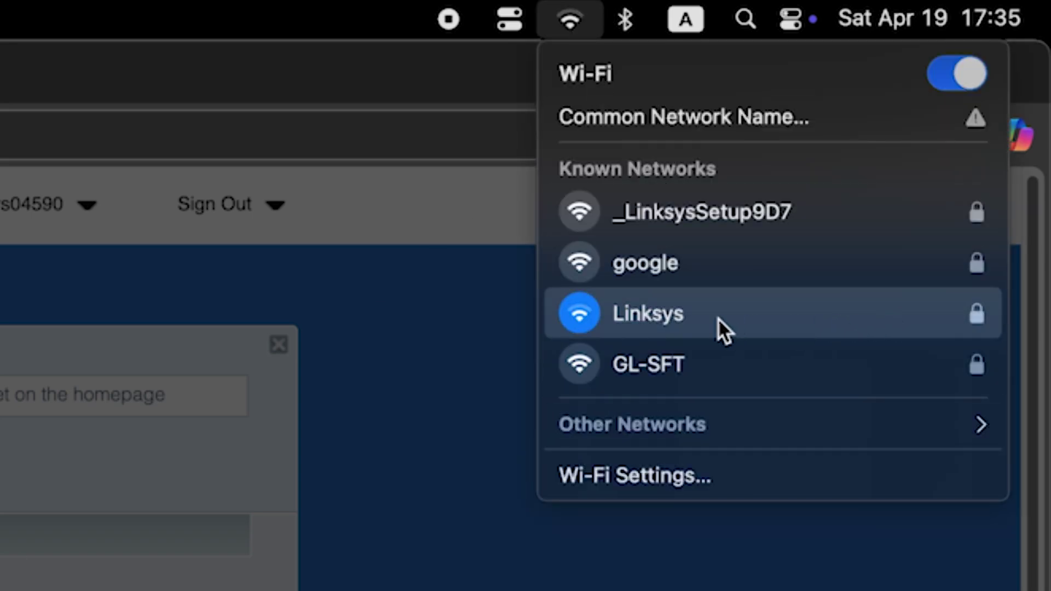
{"action": "left_click", "coordinate": [846, 321]}
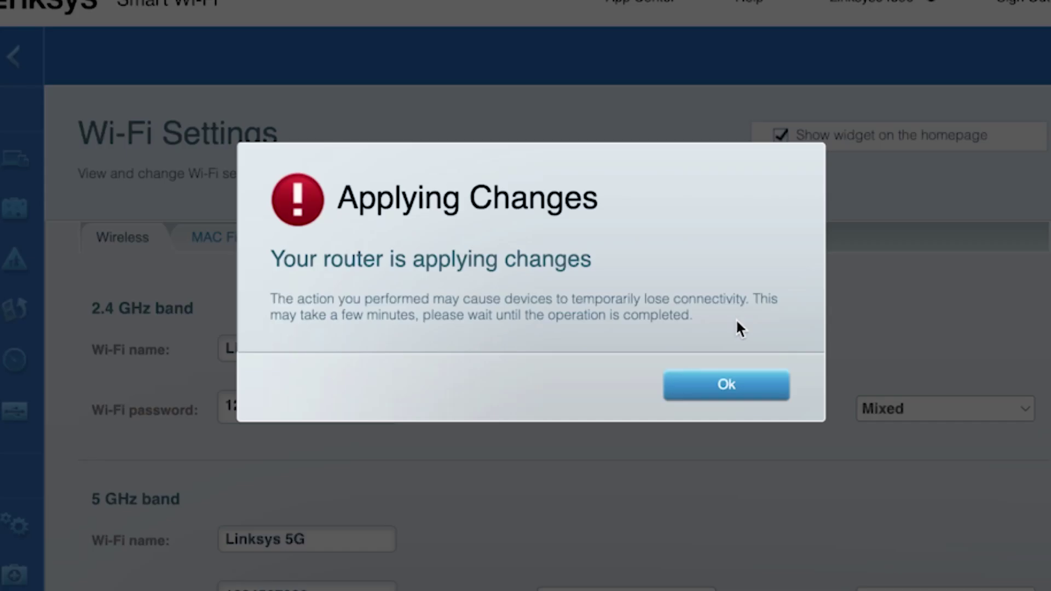
{"action": "left_click", "coordinate": [723, 388]}
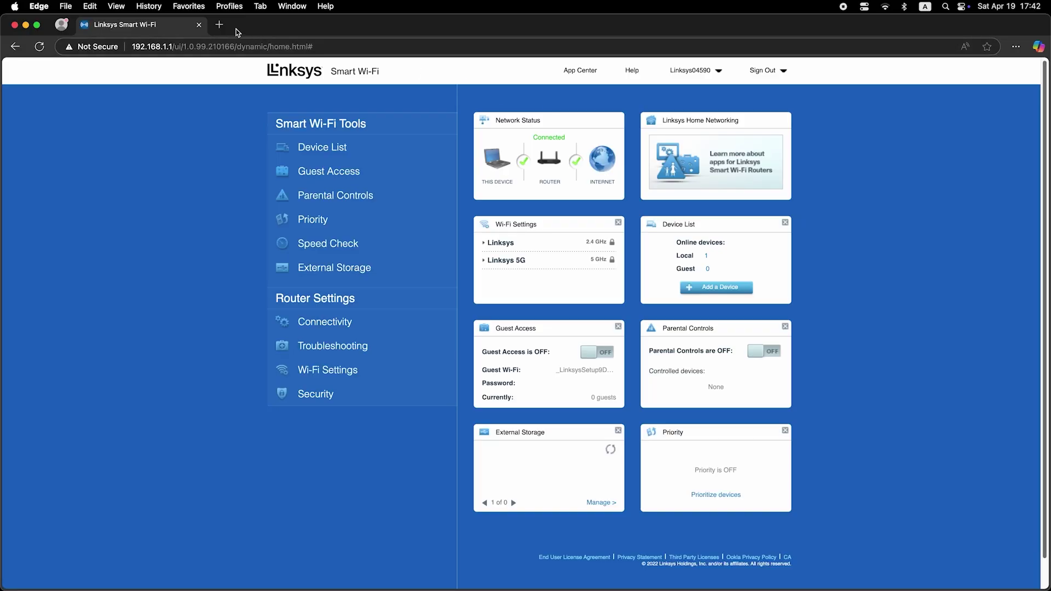
{"action": "left_click", "coordinate": [221, 26]}
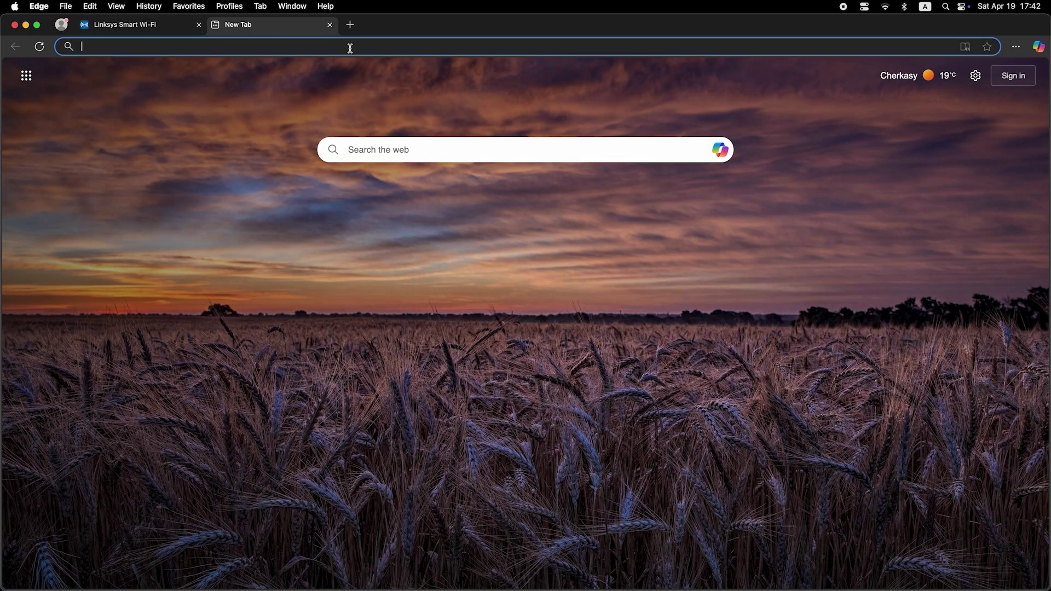
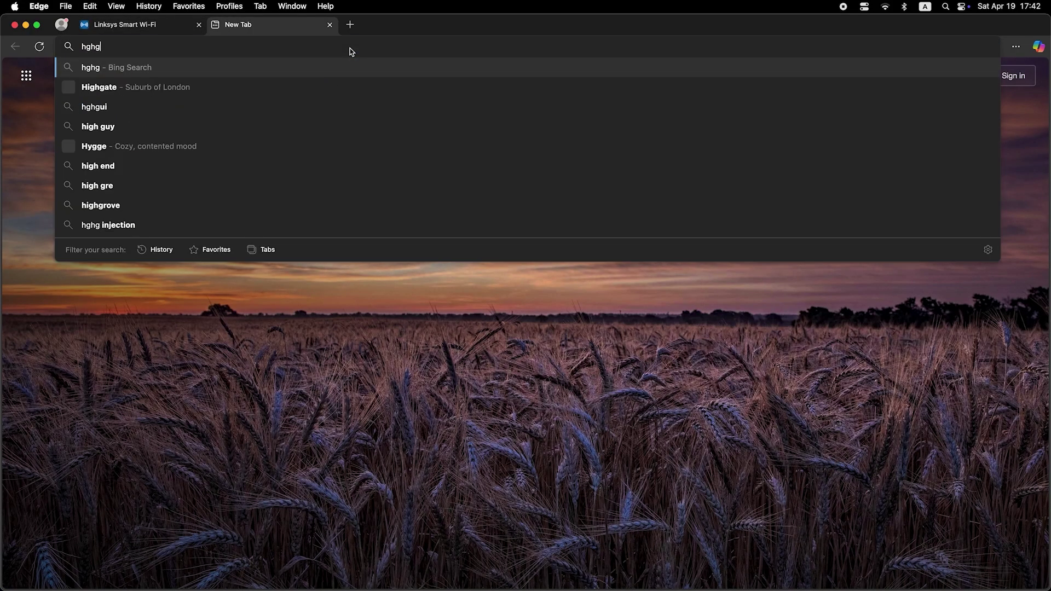
{"action": "key", "text": "Return"}
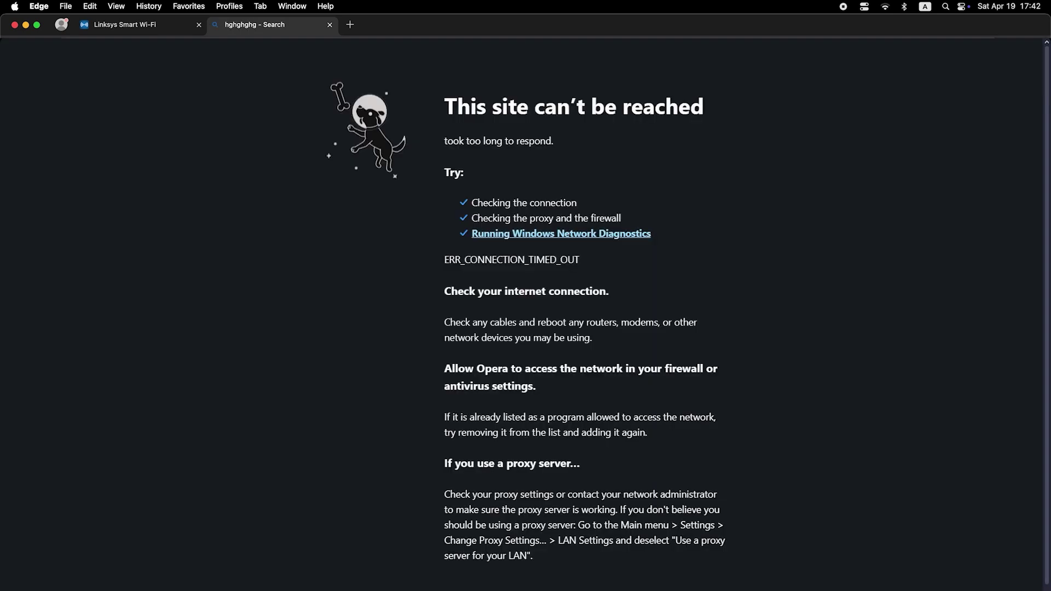
{"action": "left_click", "coordinate": [329, 25]}
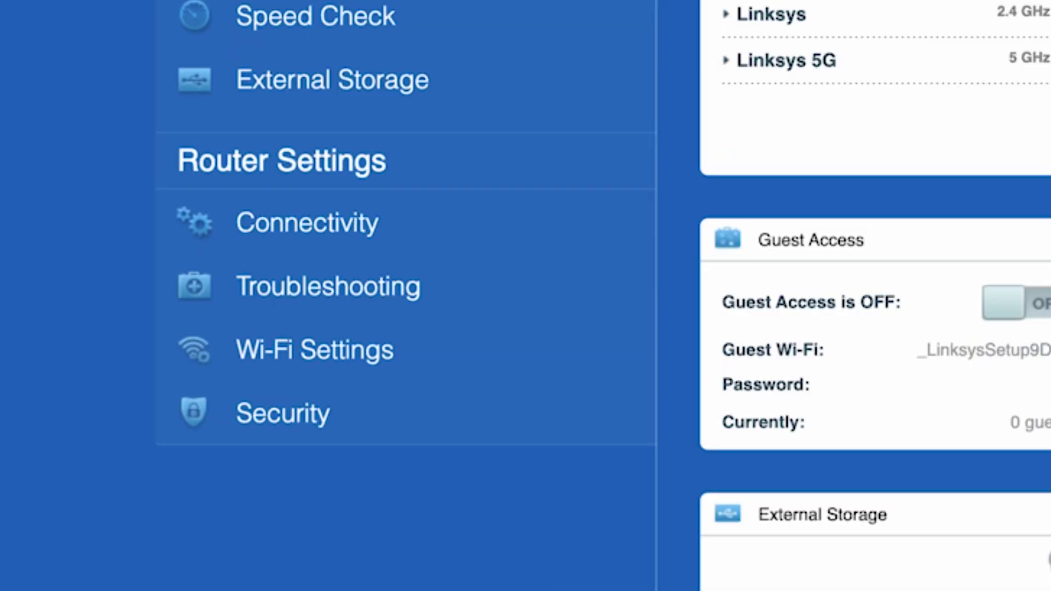
{"action": "left_click", "coordinate": [408, 226]}
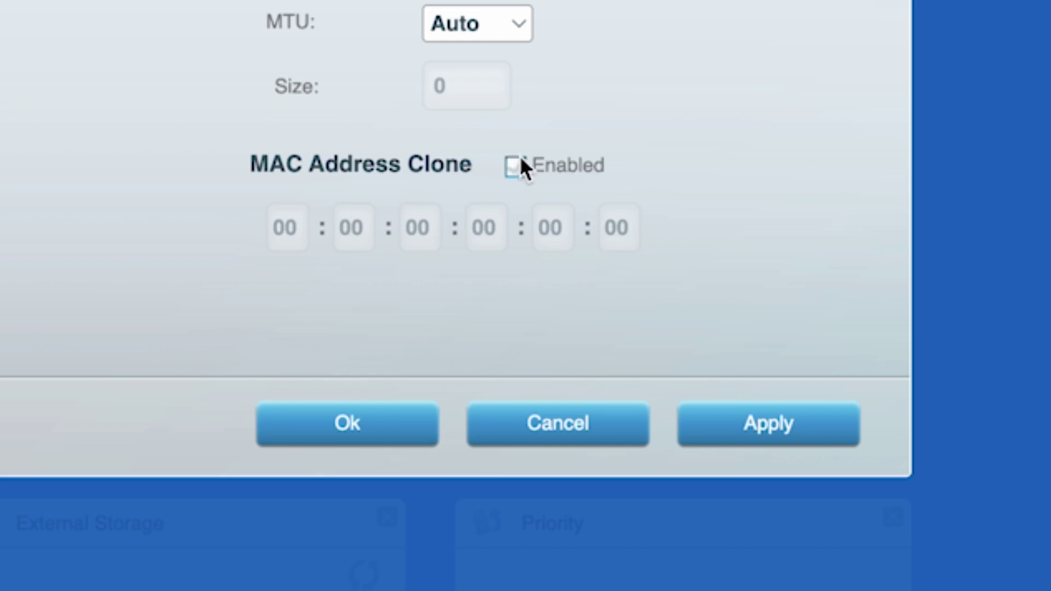
{"action": "left_click", "coordinate": [515, 165]}
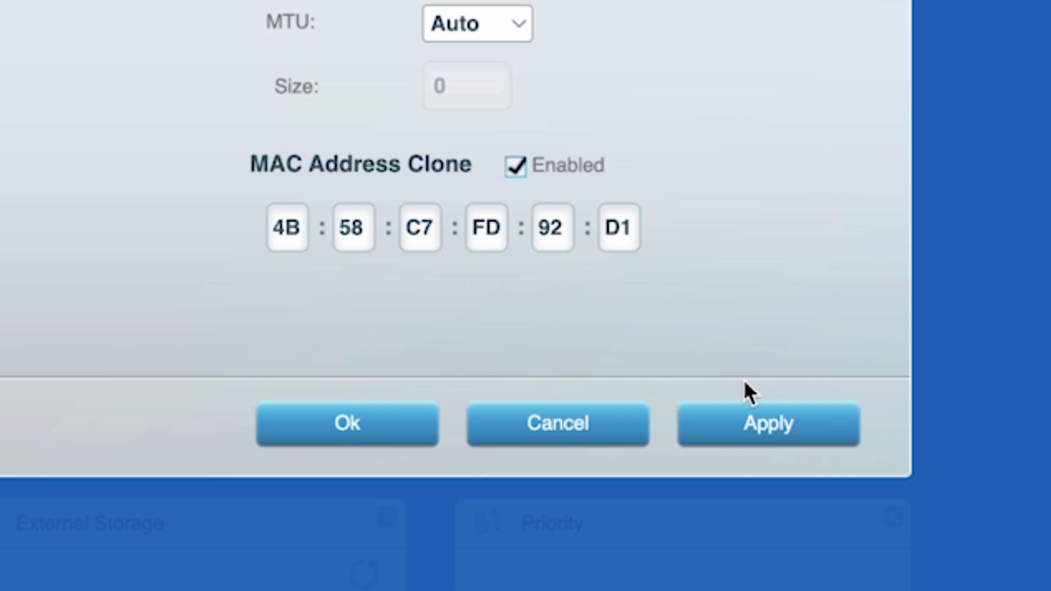
{"action": "left_click", "coordinate": [769, 427]}
{"action": "left_click", "coordinate": [515, 166]}
{"action": "left_click", "coordinate": [411, 428]}
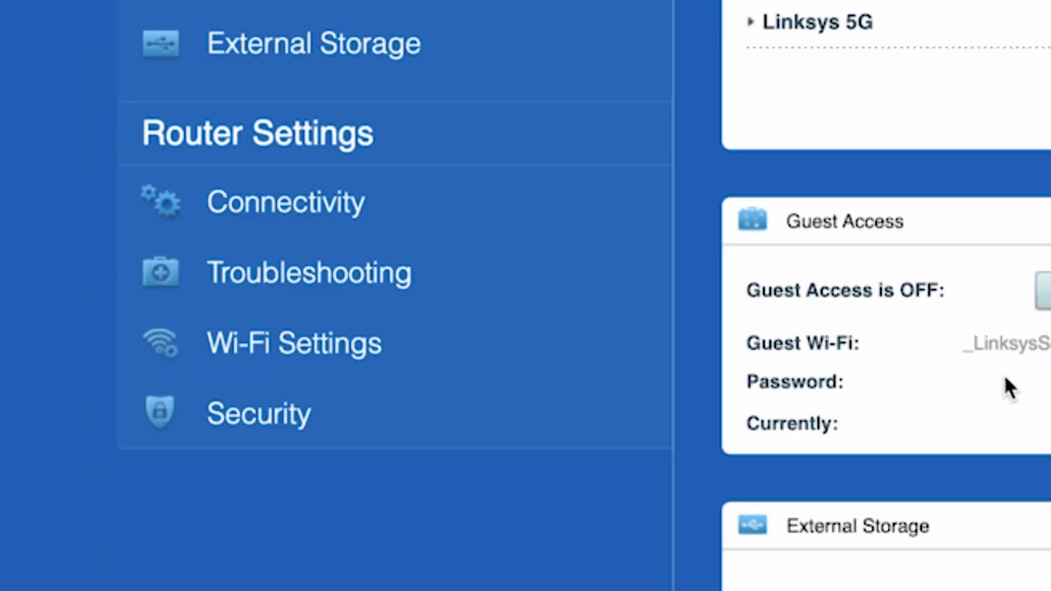
Restart the mesh Wi-Fi system from Troubleshooting > Diagnostics.
{"action": "left_click", "coordinate": [182, 415]}
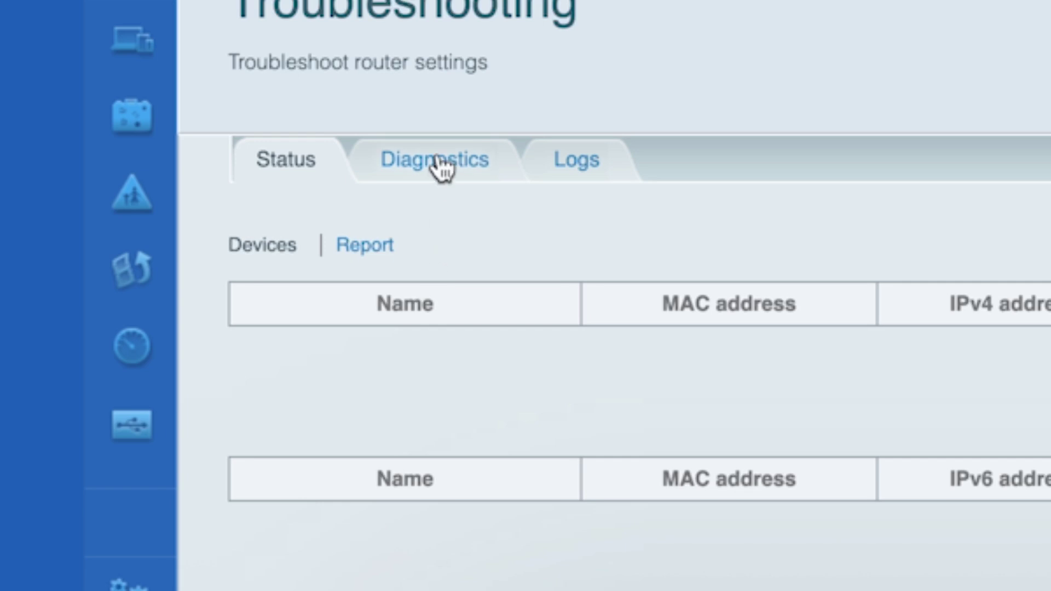
{"action": "left_click", "coordinate": [439, 164]}
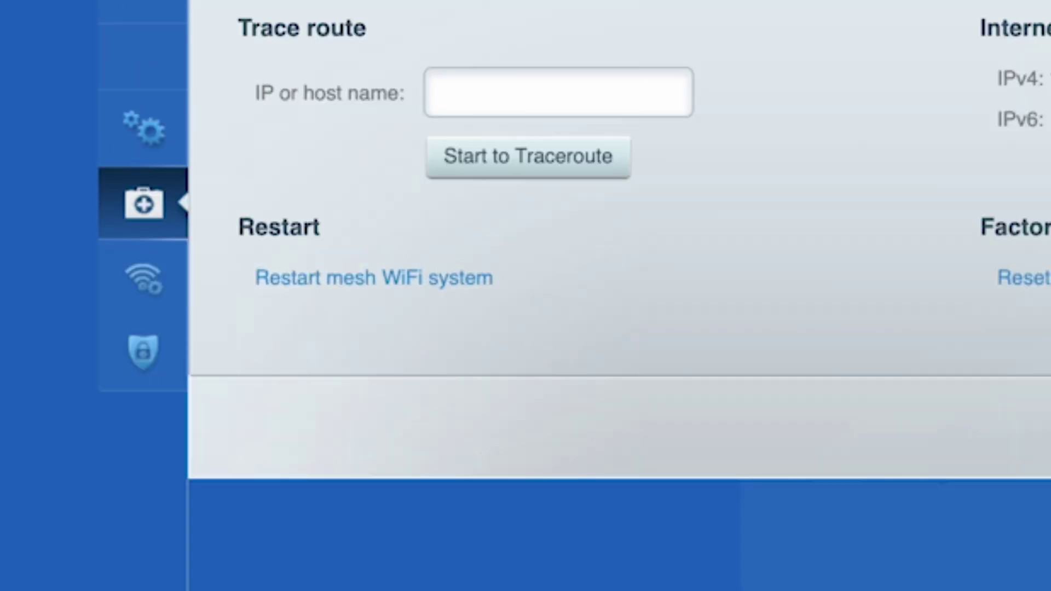
{"action": "left_click", "coordinate": [392, 275]}
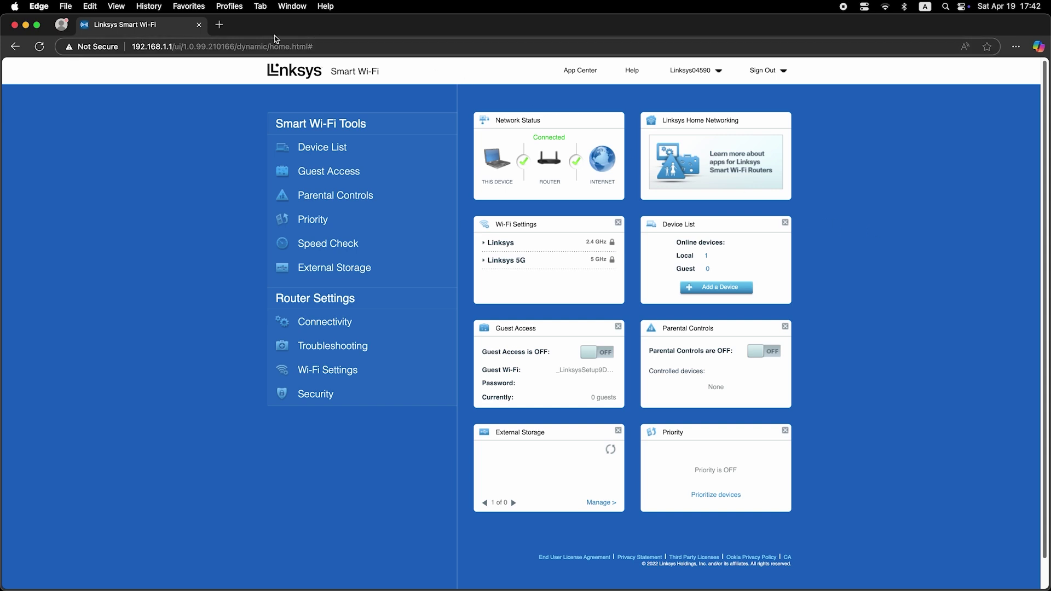
{"action": "left_click", "coordinate": [219, 23]}
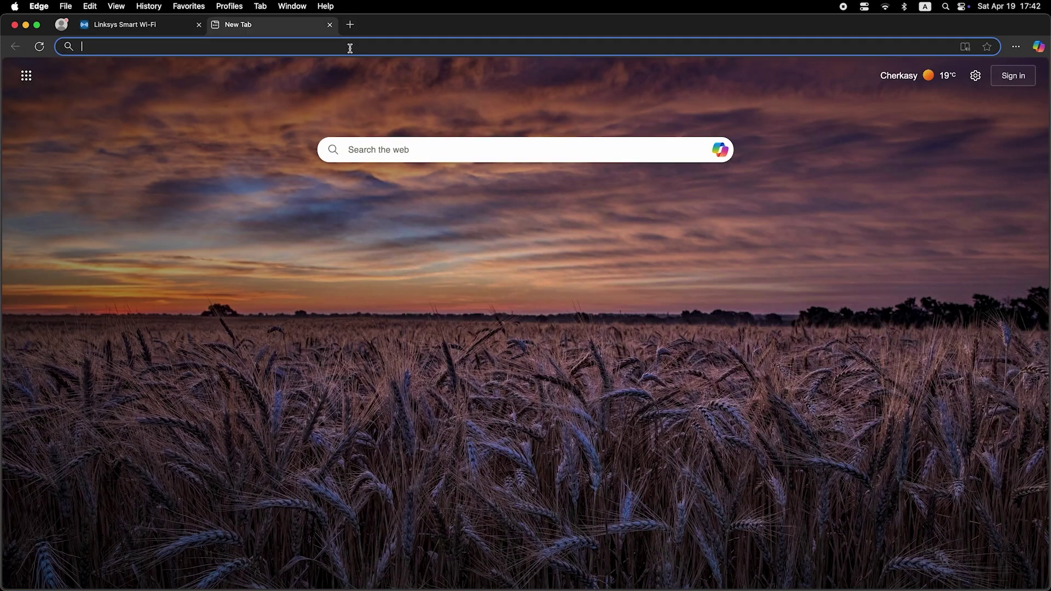
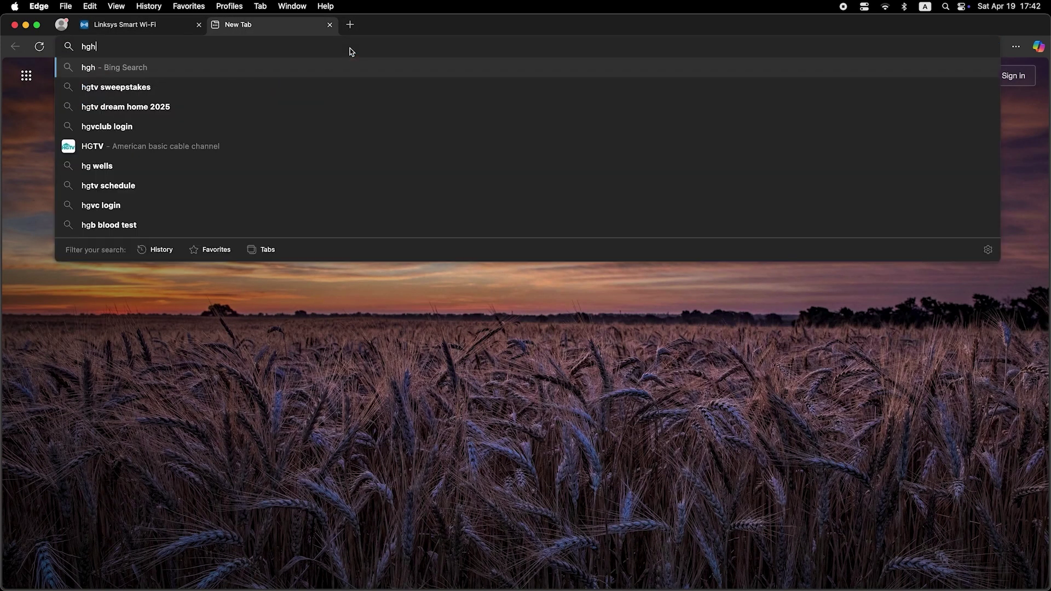
{"action": "key", "text": "Return"}
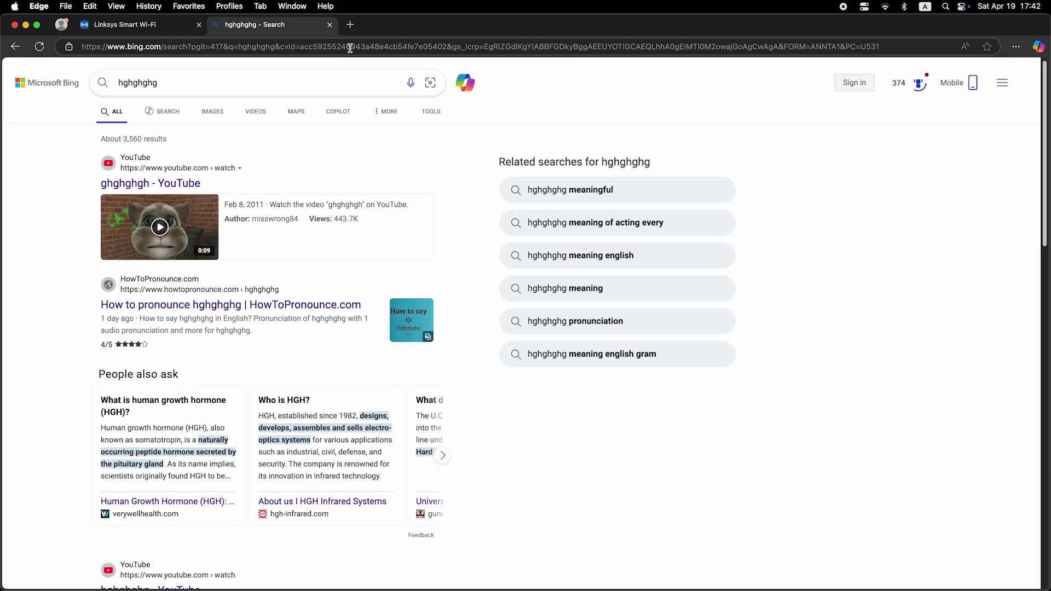